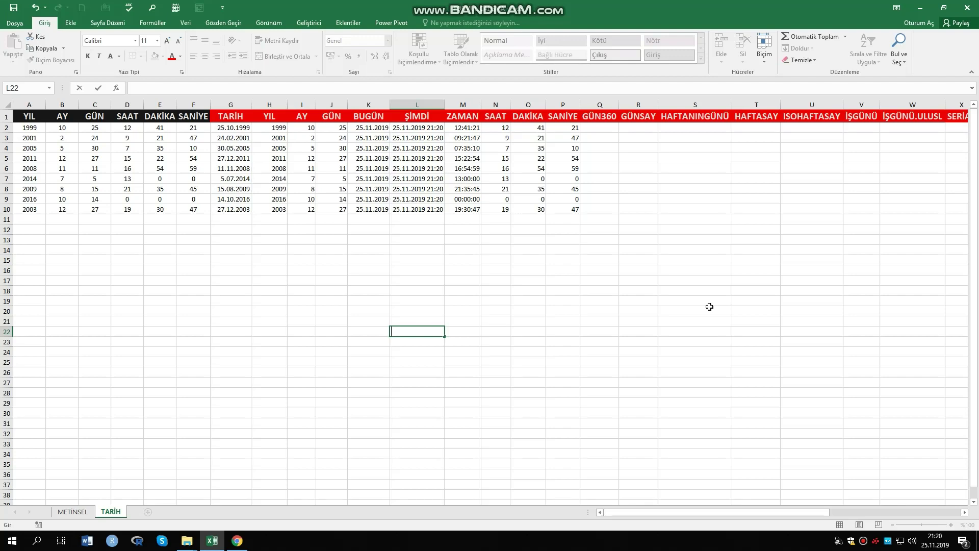
- Select cell Q2, the first cell under the GÜN360 heading
left_click(708, 302)
left_click(635, 127)
left_click(606, 129)
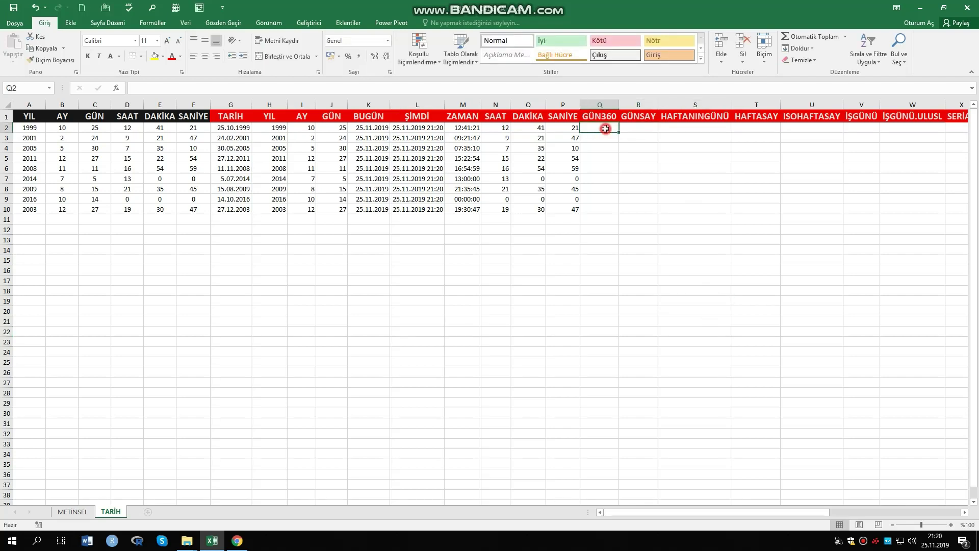
left_click(636, 129)
left_click(610, 130)
- Enter a GÜN360 formula in Q2 with G2 as start date and G3 as end date
type("=gün")
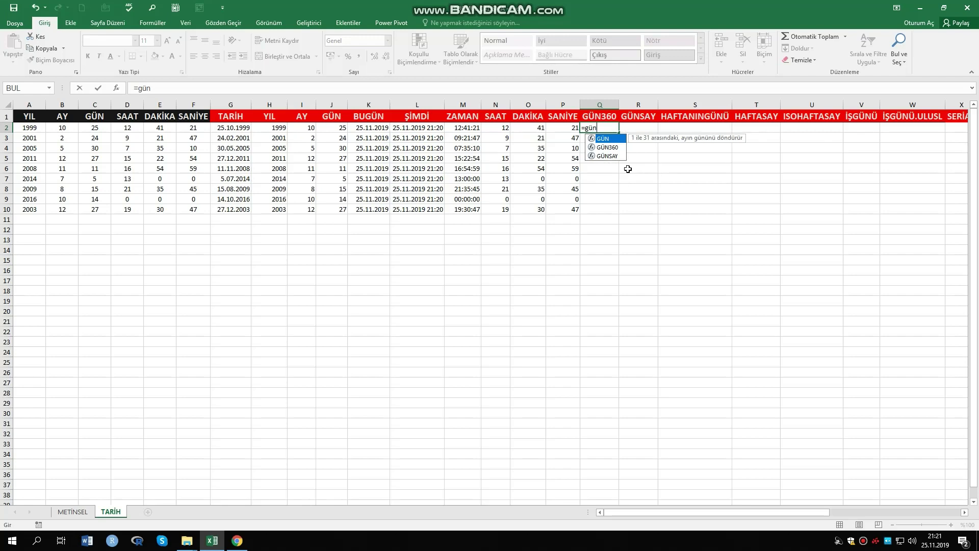
key("Down")
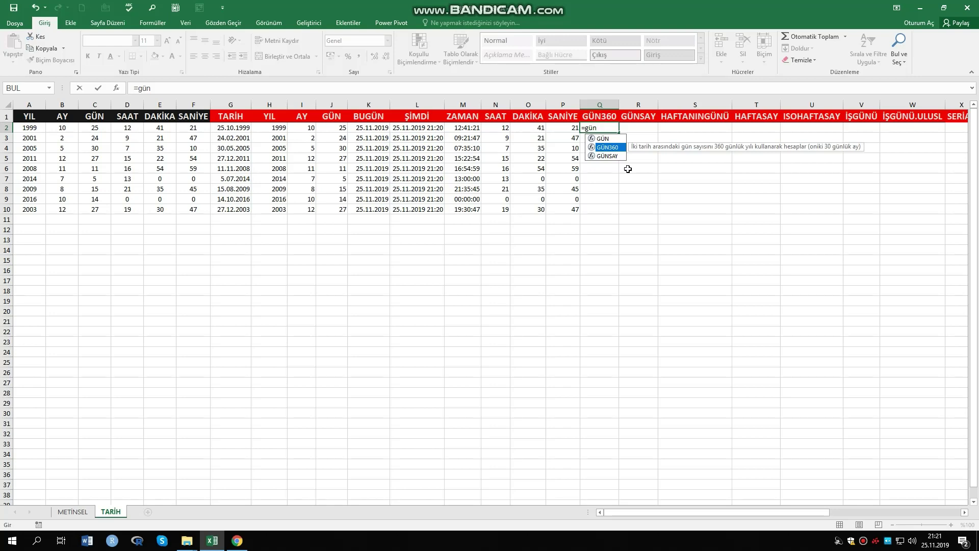
key("Tab")
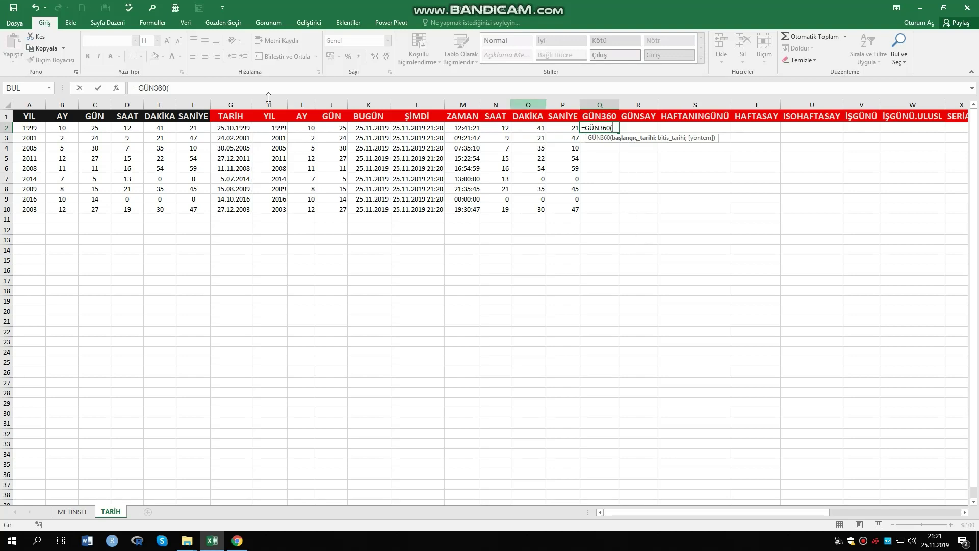
left_click(232, 128)
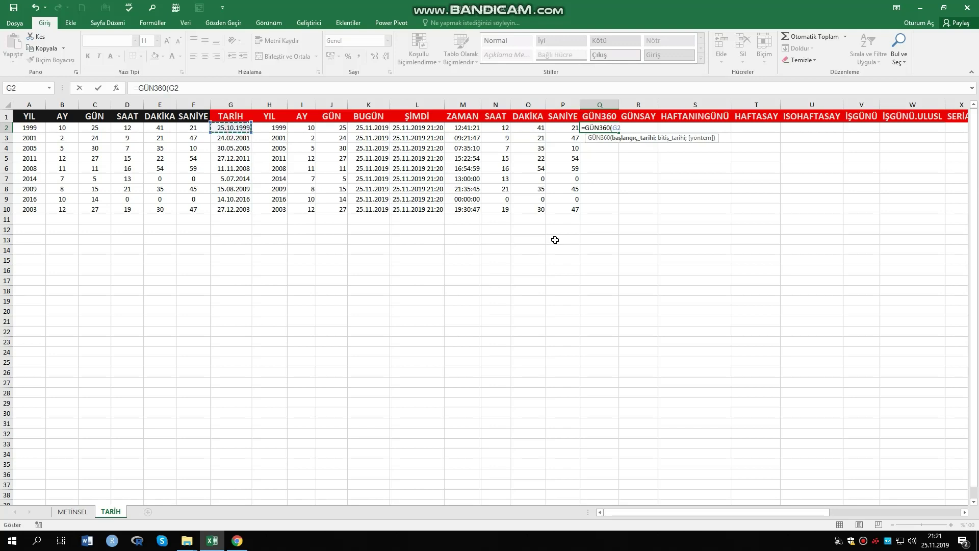
type(";")
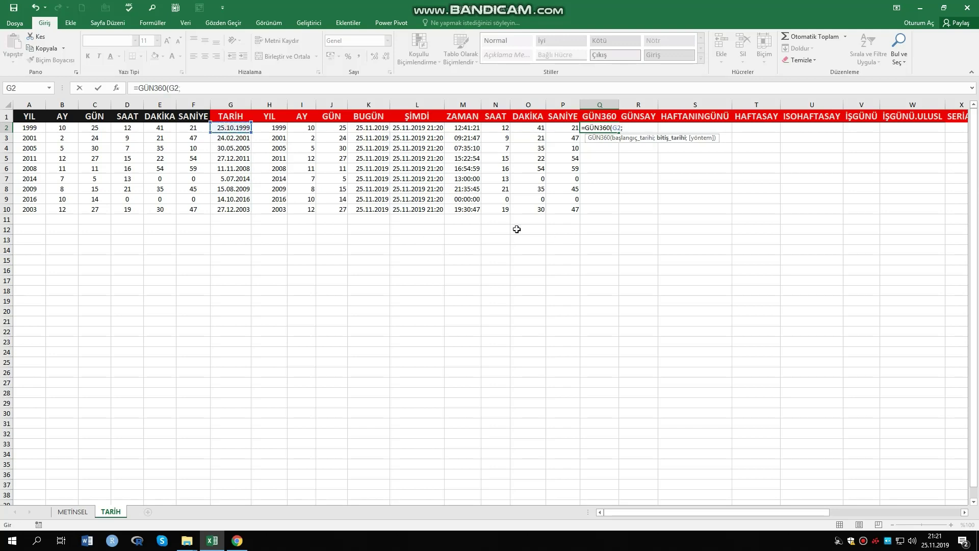
left_click(237, 139)
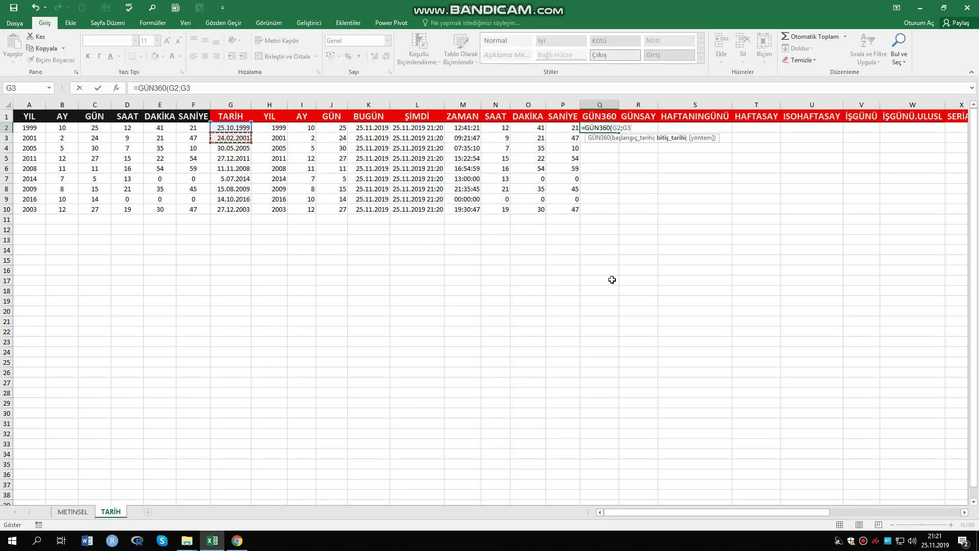
key("Return")
- Fix the argument separator in Q2's formula and recommit it, showing 479 days
key("Up")
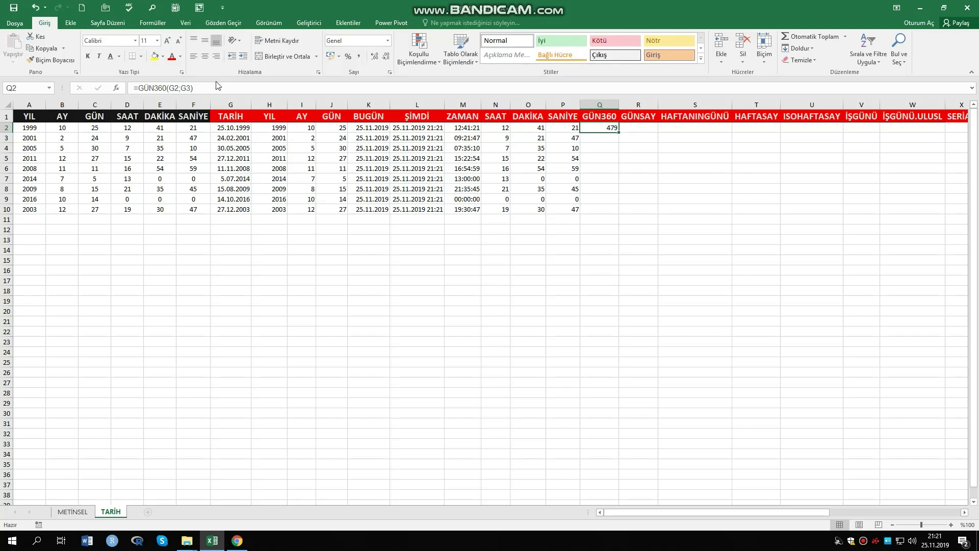
left_click(191, 88)
type(";")
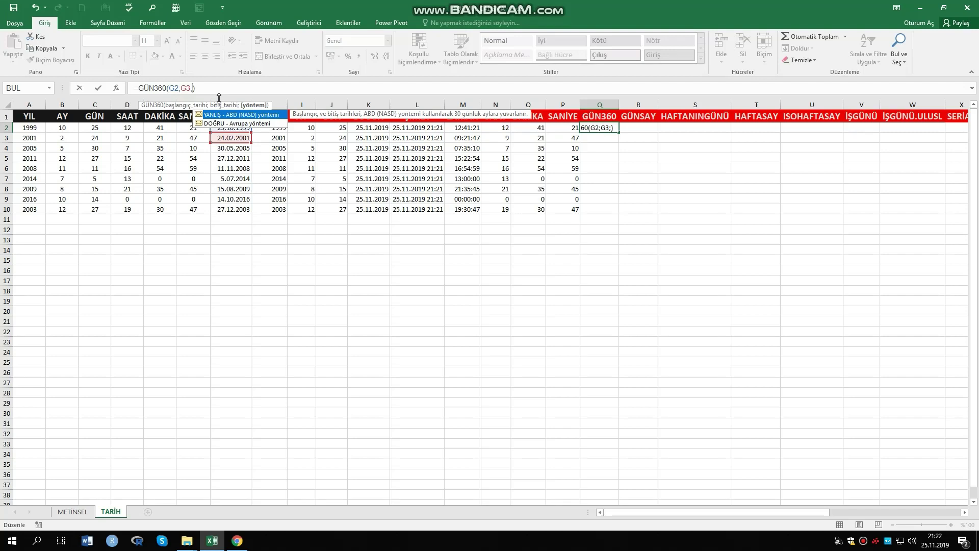
key("BackSpace")
key("Return")
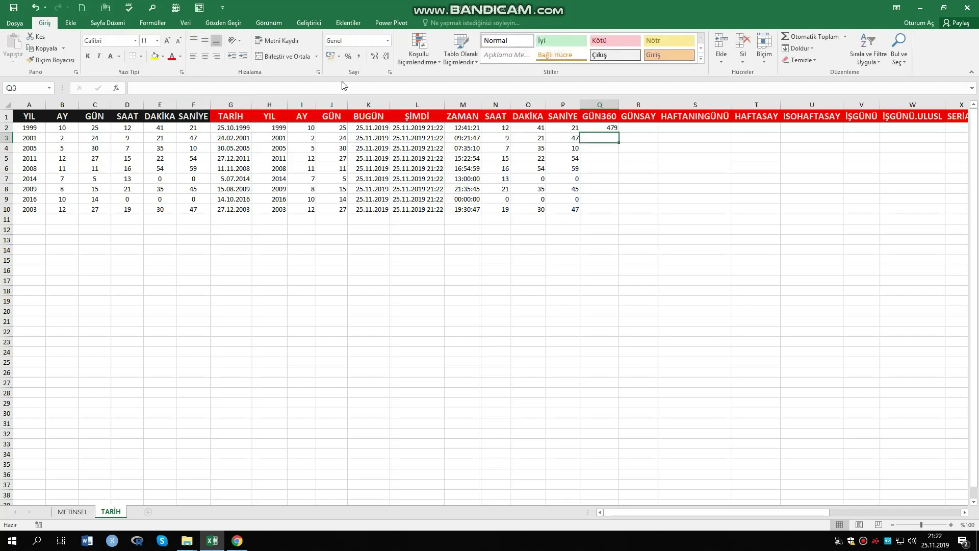
- Fill the GÜN360 formula from Q2 down to Q10
left_click(612, 126)
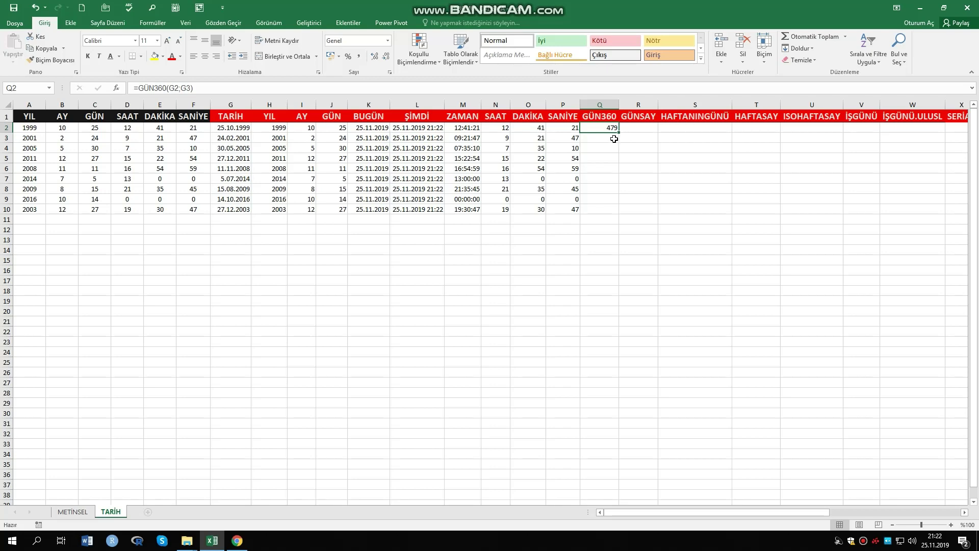
left_click(614, 139)
left_click(612, 128)
left_click_drag(619, 132, 620, 214)
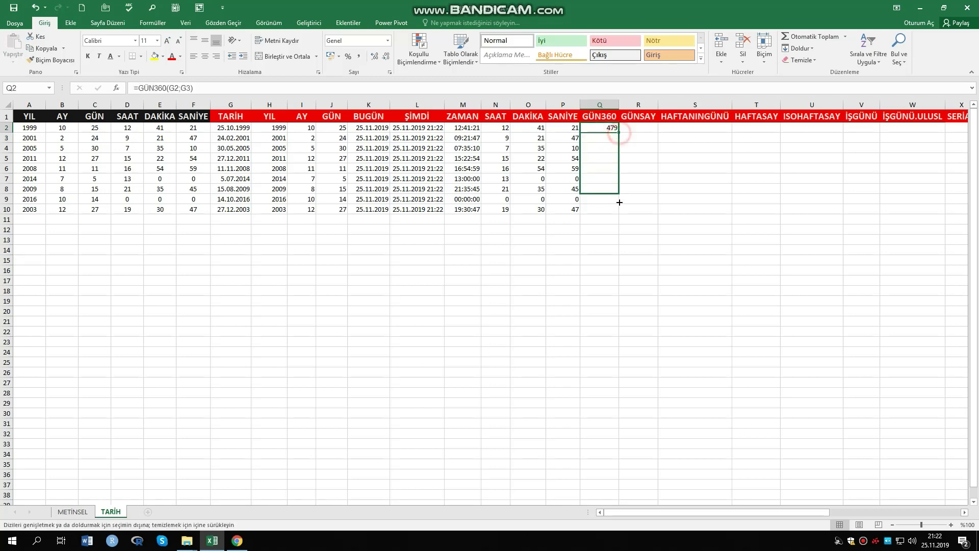
- Check the date in G2 and the copied formulas in Q2 through Q10
left_click(604, 169)
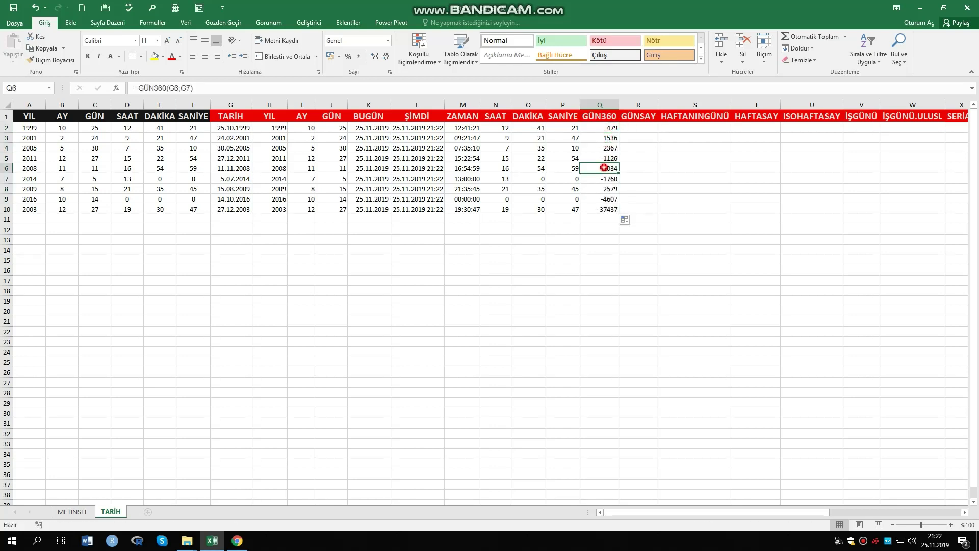
left_click(231, 128)
left_click(604, 129)
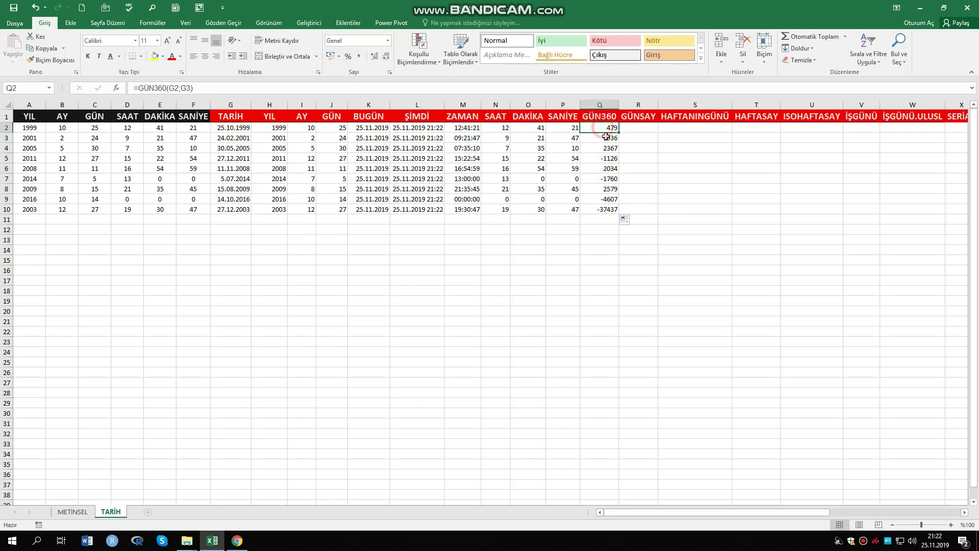
left_click(606, 138)
left_click(610, 149)
left_click(610, 158)
left_click(610, 168)
left_click(610, 178)
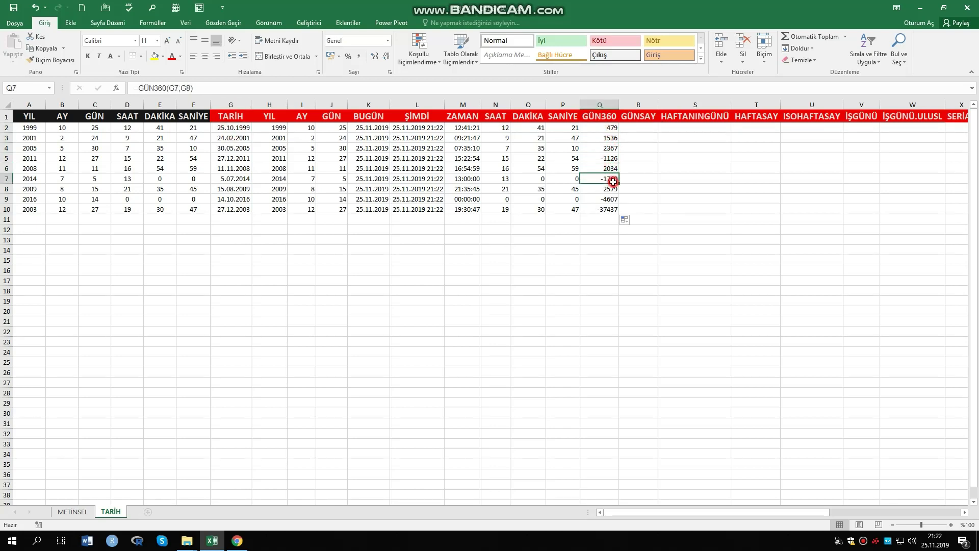
left_click(610, 189)
left_click(610, 198)
left_click(608, 209)
left_click(610, 129)
left_click(611, 148)
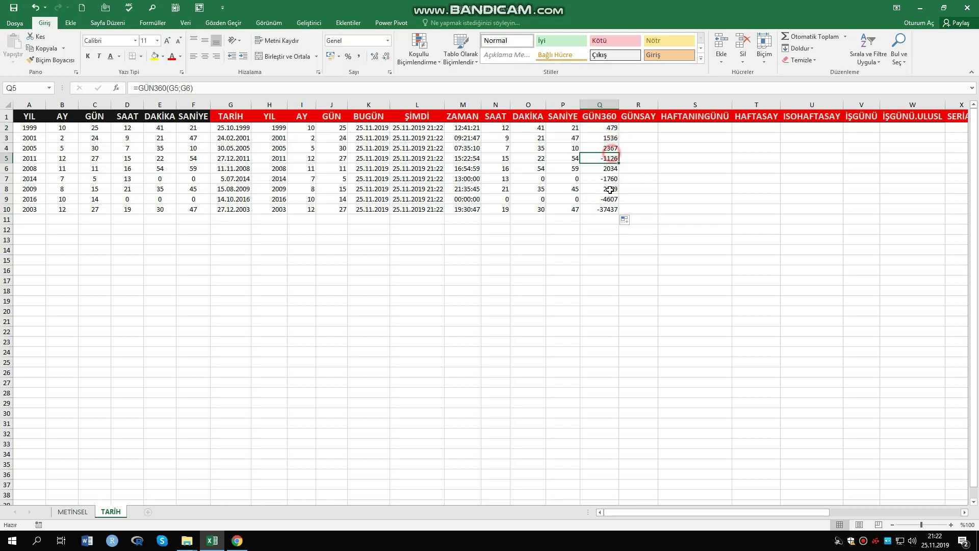
left_click(610, 189)
left_click(609, 209)
left_click(610, 128)
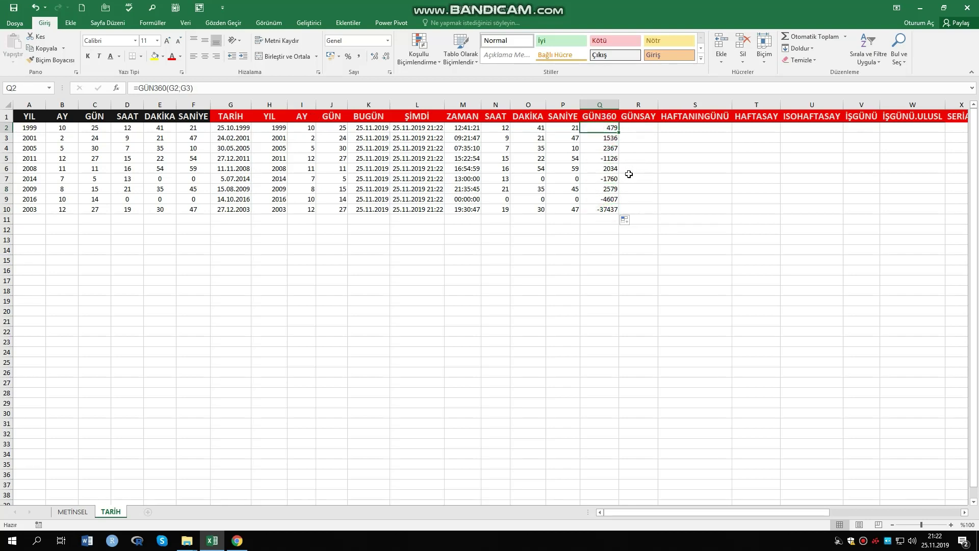
- Enter =GÜN360("24.11.2019";"30.11.2019") in Q2, accepting Excel's correction, to get 6
type("=gü")
key("BackSpace")
key("BackSpace")
key("BackSpace")
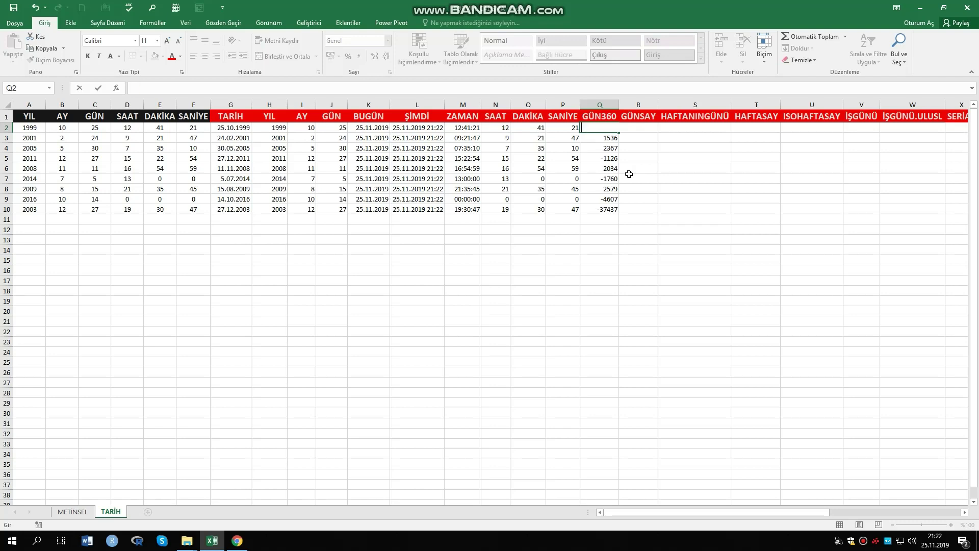
type("=gün3")
key("Tab")
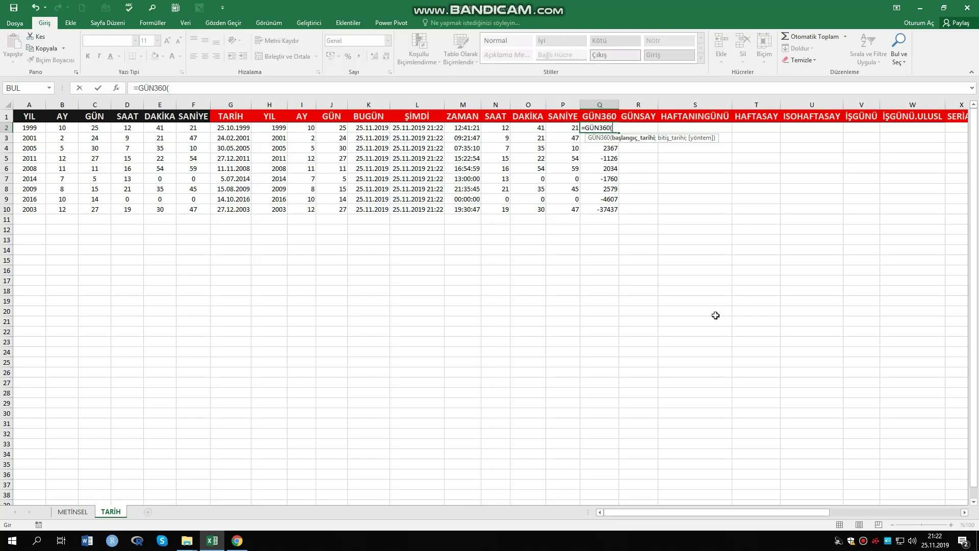
type("\"")
type("2")
type("4.")
type("11.")
type("2019")
type("\";")
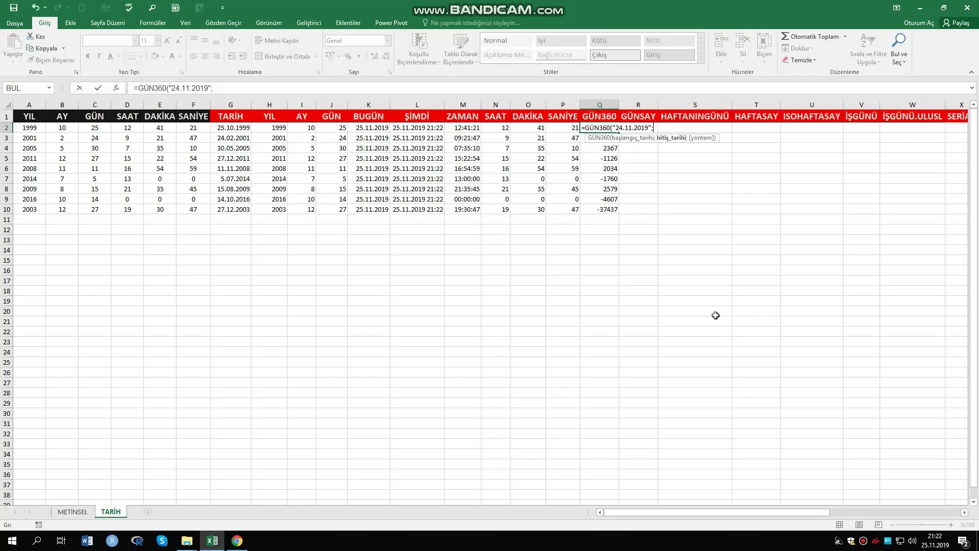
type("30")
key("BackSpace")
key("BackSpace")
type("\"30.")
type("11.201")
type("9)")
key("Return")
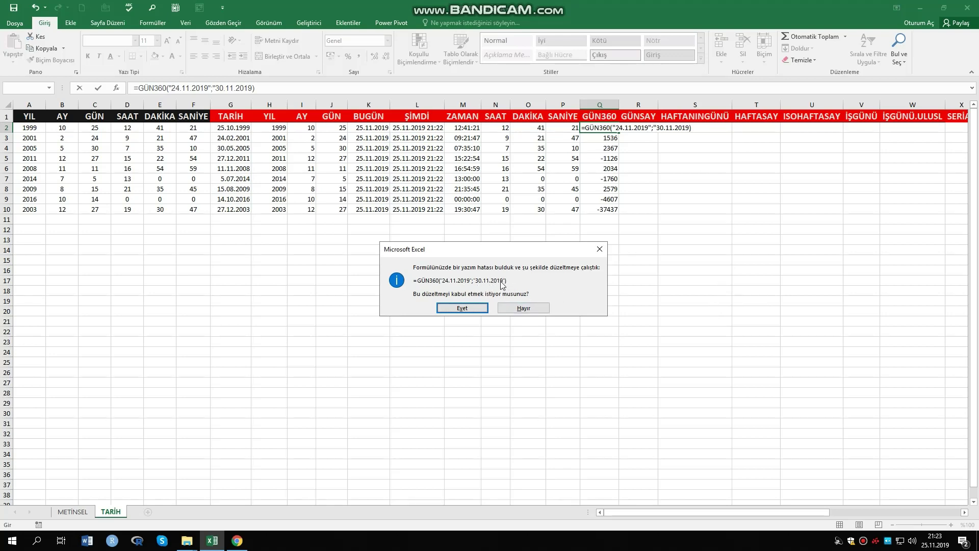
left_click(462, 308)
left_click(614, 129)
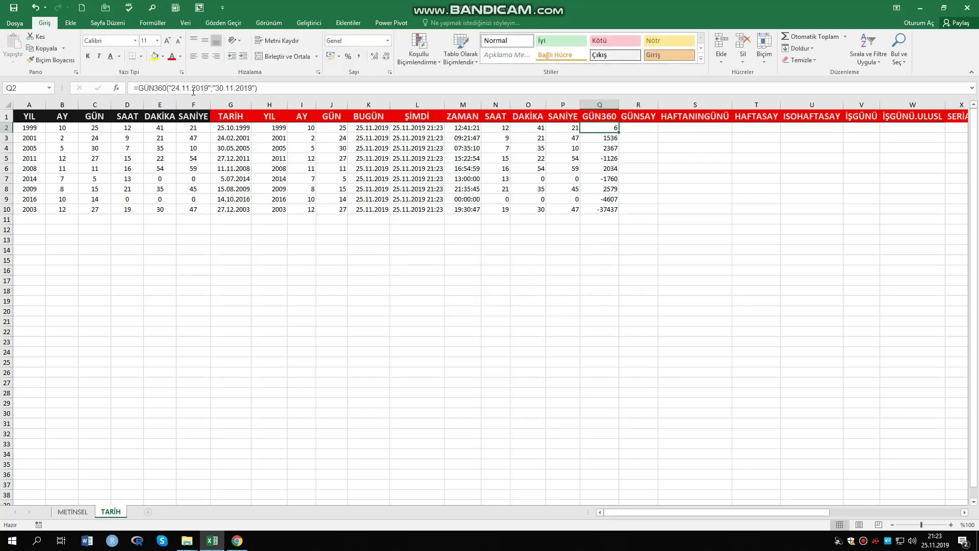
left_click_drag(182, 89, 283, 90)
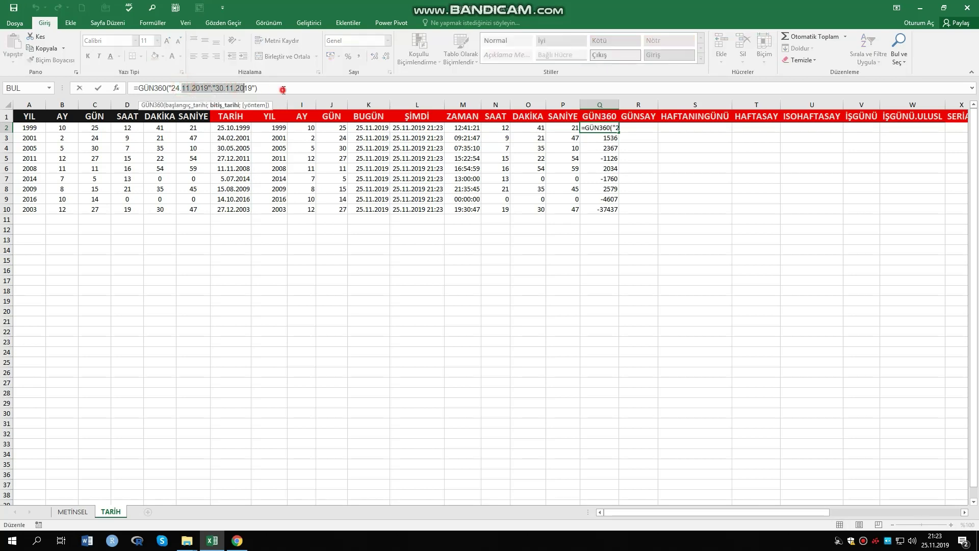
key("Escape")
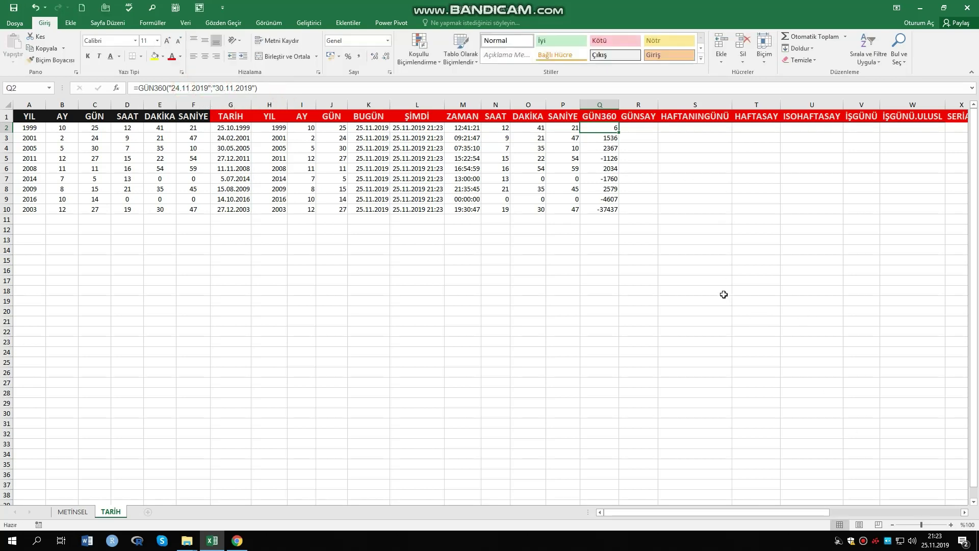
left_click(722, 282)
left_click(935, 540)
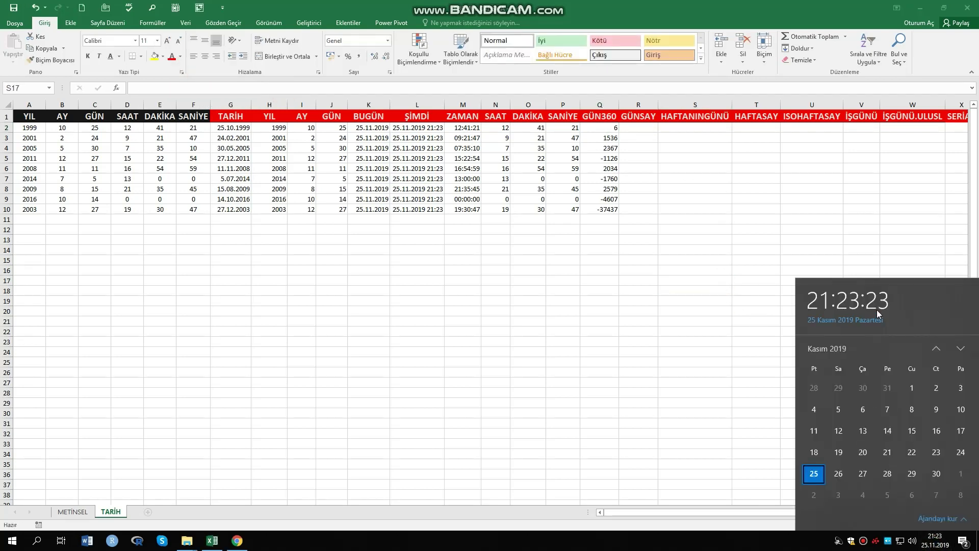
left_click(959, 349)
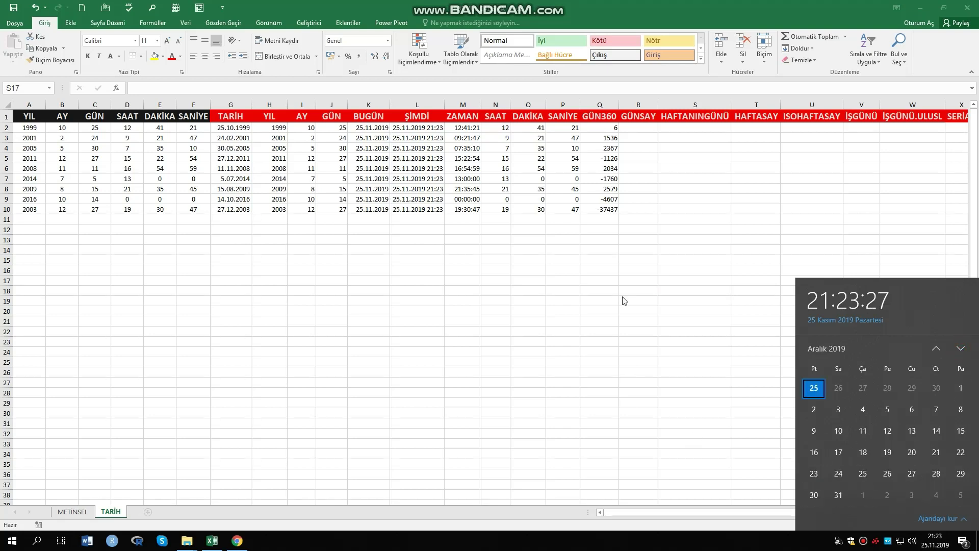
left_click(604, 130)
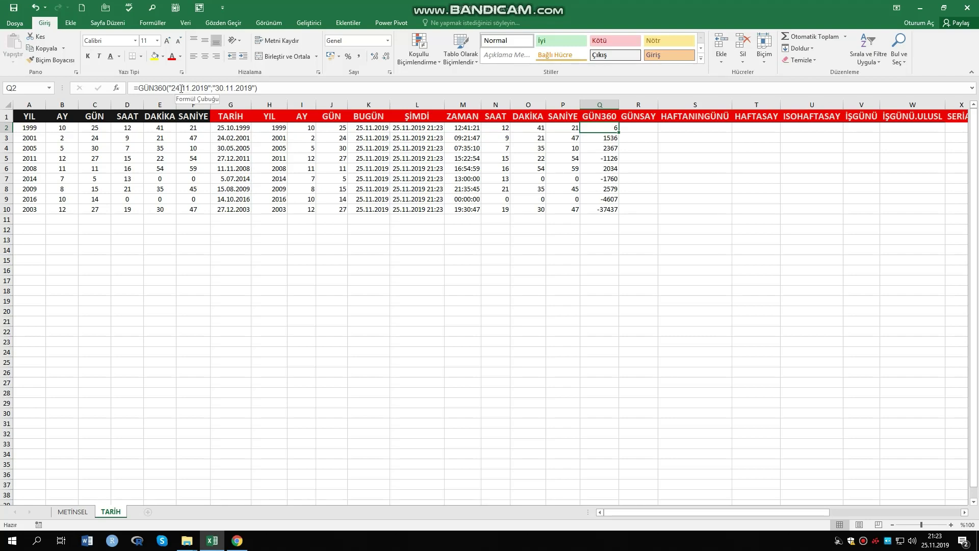
- Change the first date in Q2's GÜN360 formula to 29.12.2019
left_click(174, 88)
double_click(174, 88)
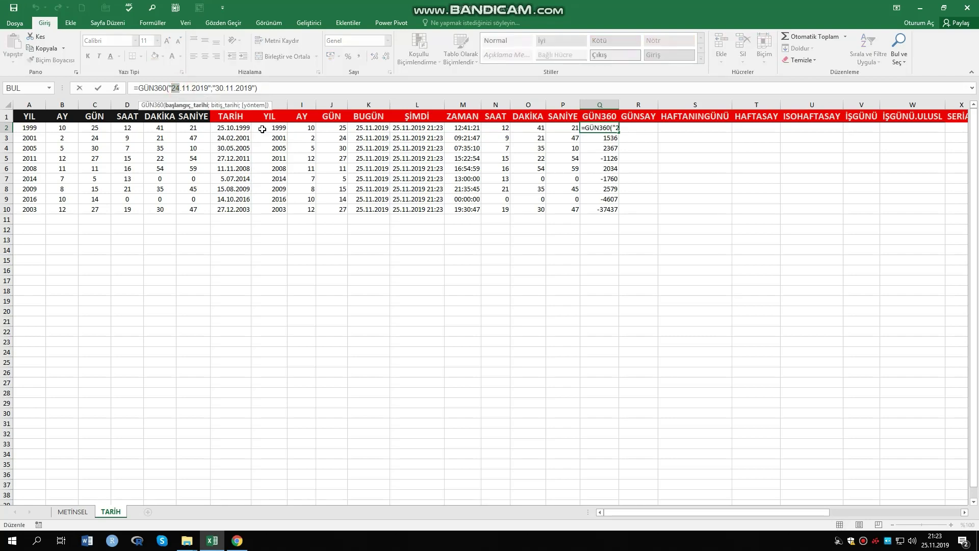
type("29")
double_click(186, 89)
type("12")
- Change the second date to 01.01.2020 and commit, so Q2 returns 2
double_click(226, 88)
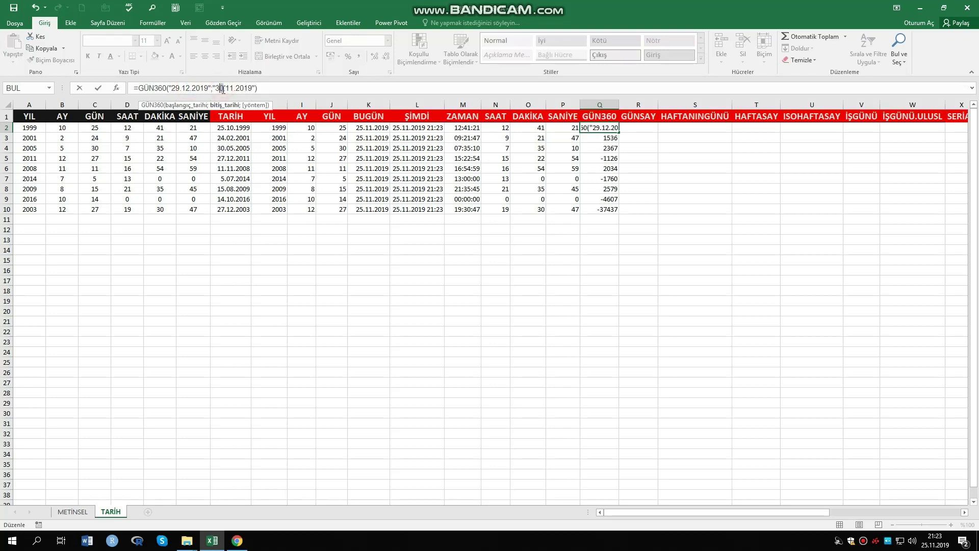
type("01")
key("Right")
key("Delete")
key("Delete")
type("0")
type("1")
key("Right")
key("Delete")
key("Delete")
type("20")
left_click(603, 128)
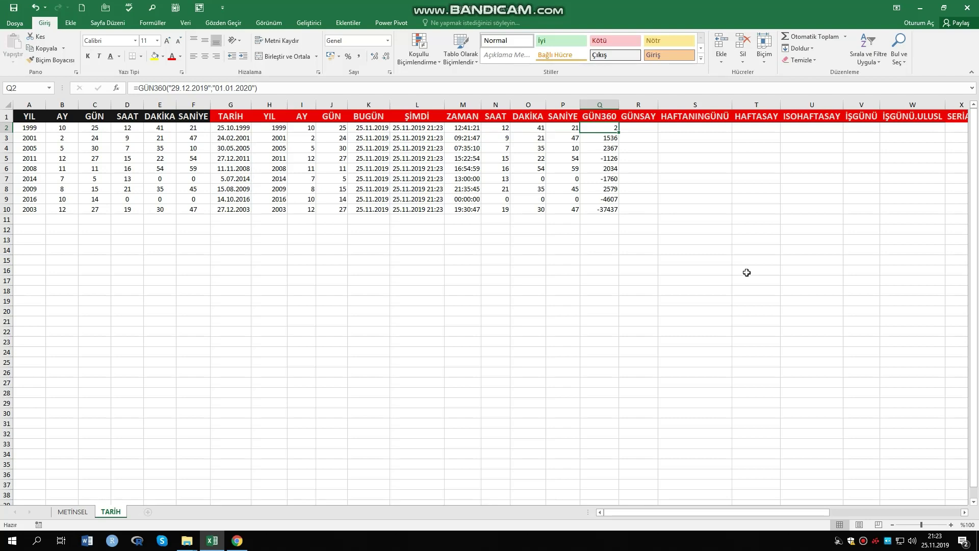
left_click(739, 330)
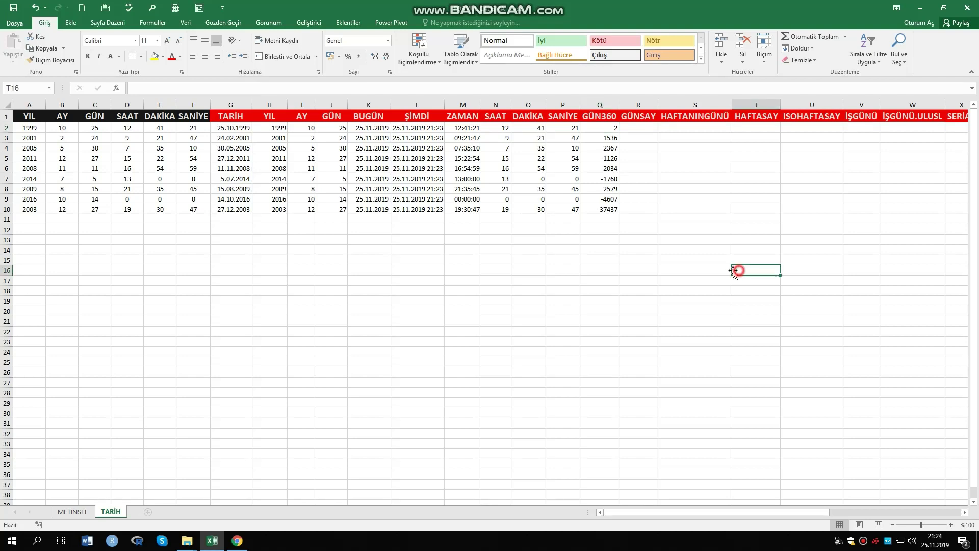
- Change Q3's formula to =GÜN360(BUGÜN();BUGÜN()+10)
left_click(611, 131)
left_click(610, 135)
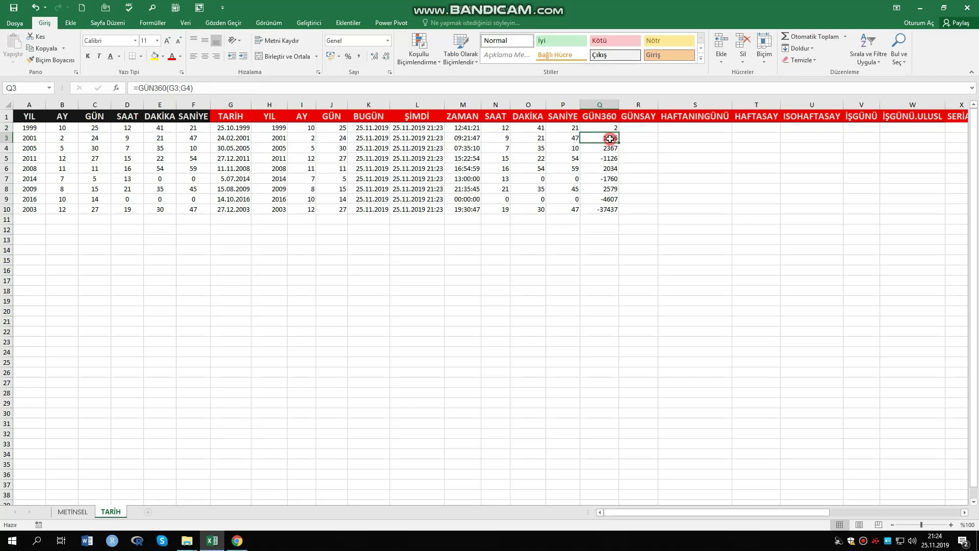
left_click(181, 87)
key("Delete")
key("Delete")
key("Delete")
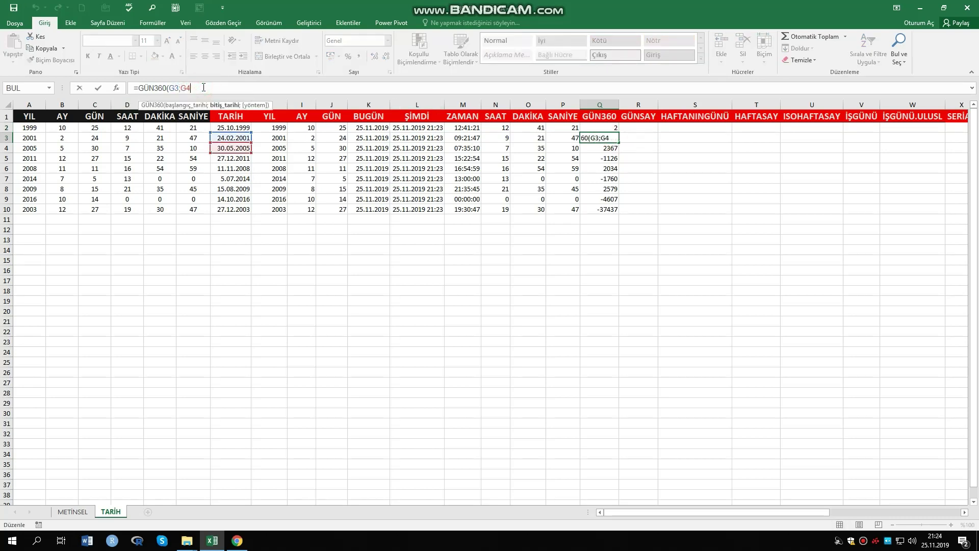
key("BackSpace")
key("BackSpace")
key("BackSpace")
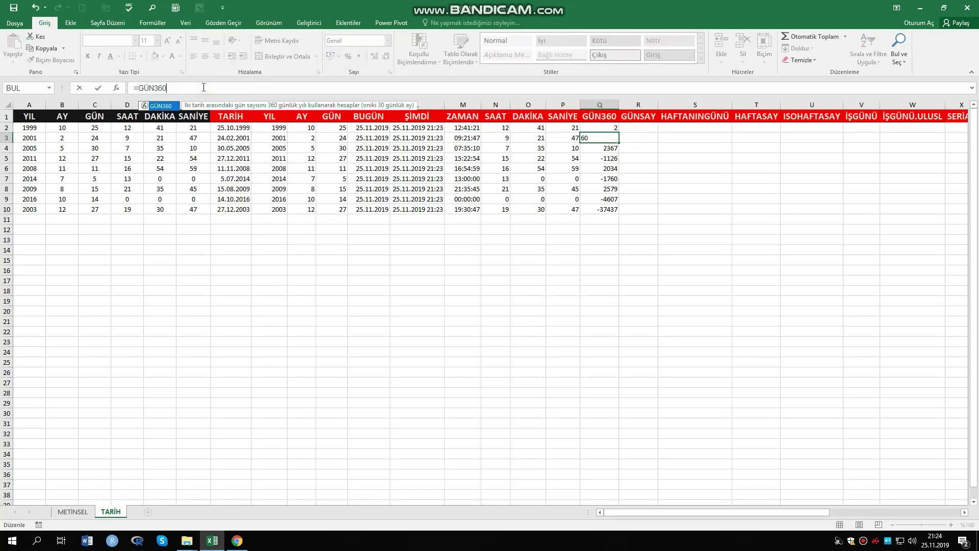
type("(")
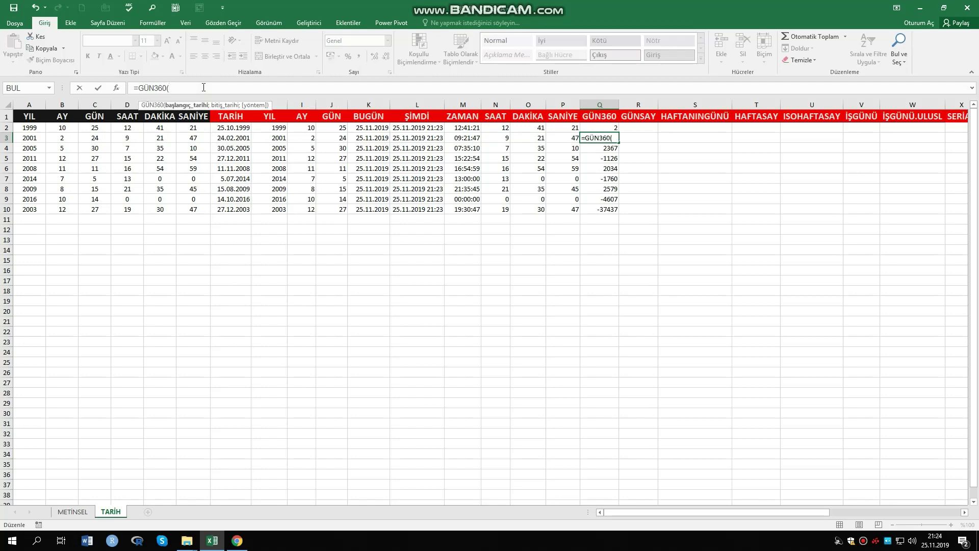
type("BUGÜN(")
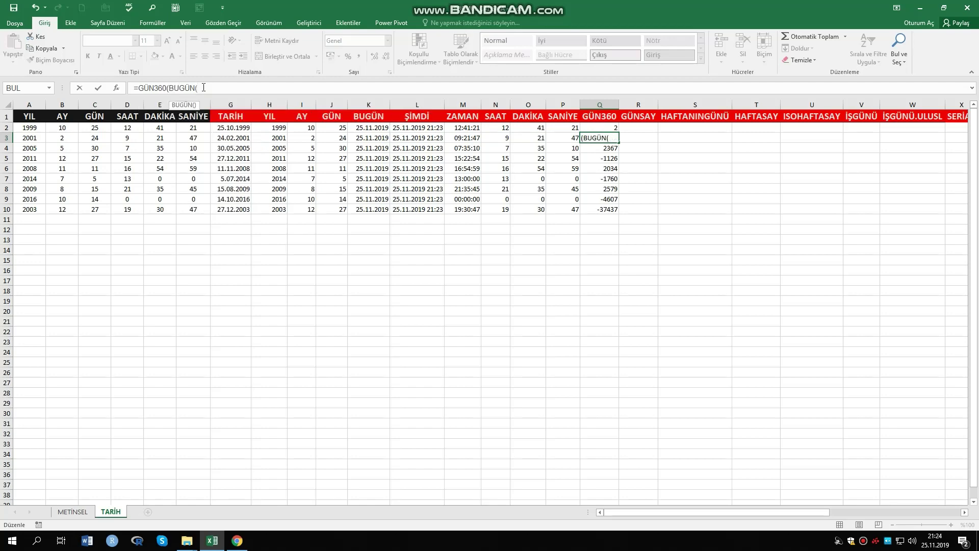
type(");")
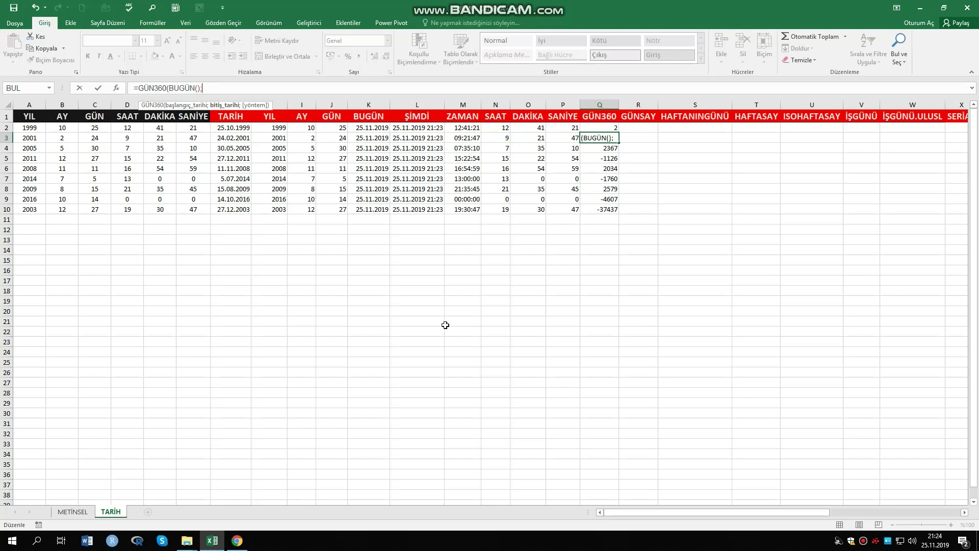
type("BU")
key("Tab")
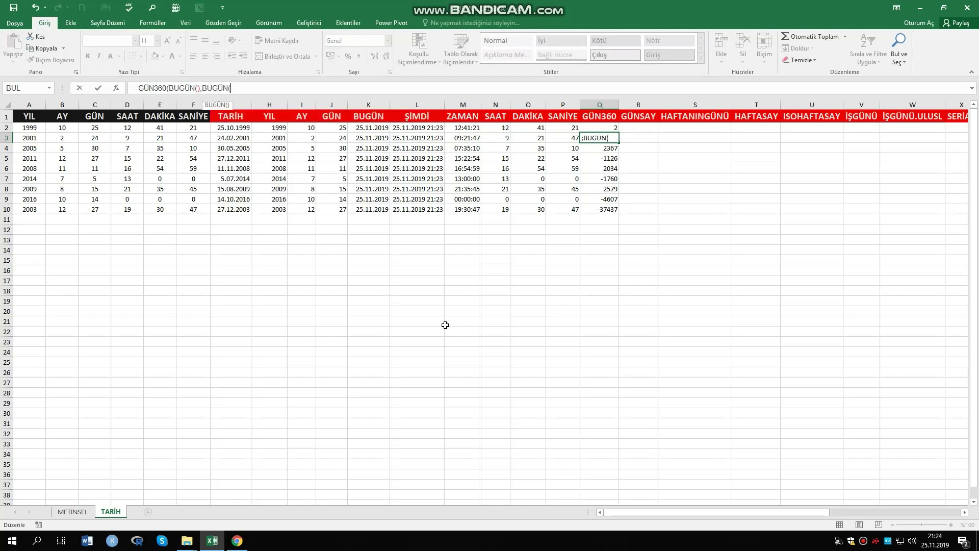
type(")+")
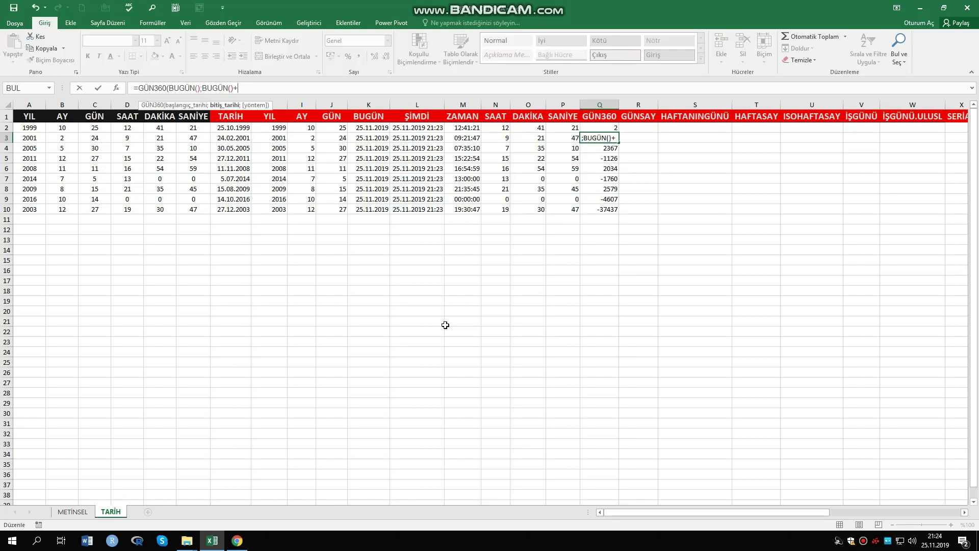
type("10")
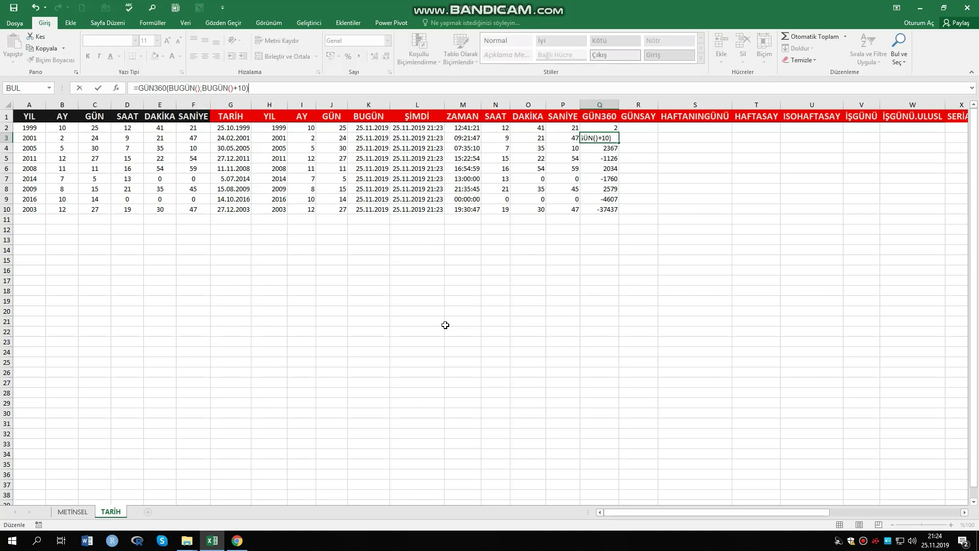
key("ctrl+Return")
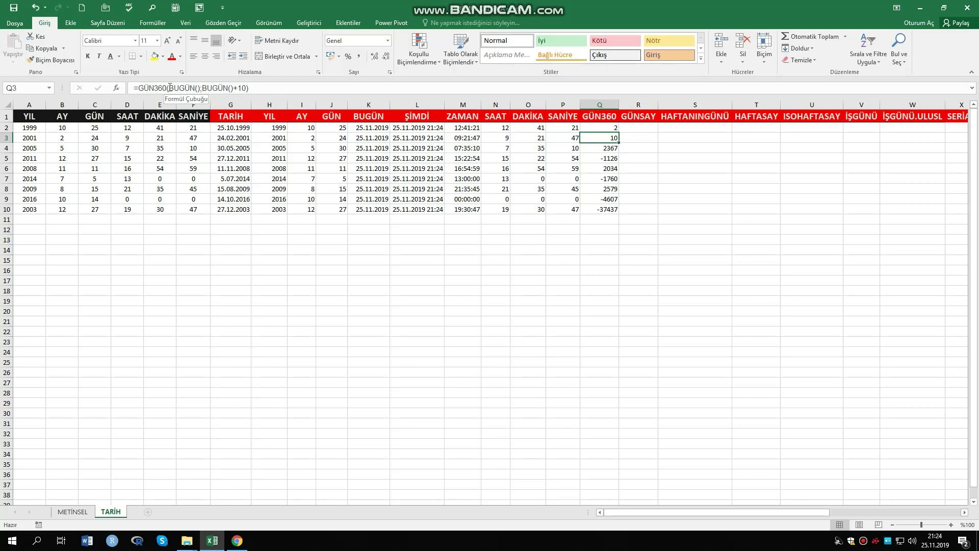
left_click(199, 88)
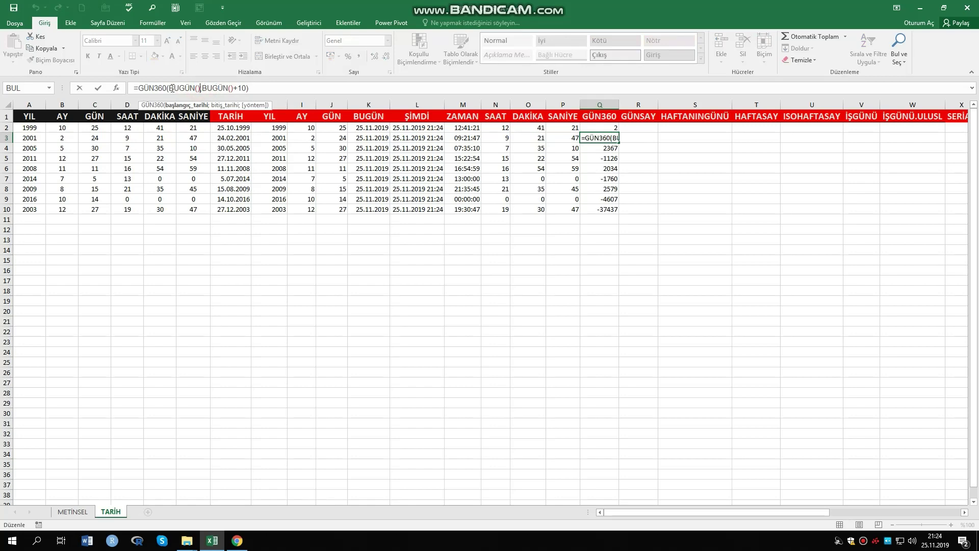
left_click(612, 300)
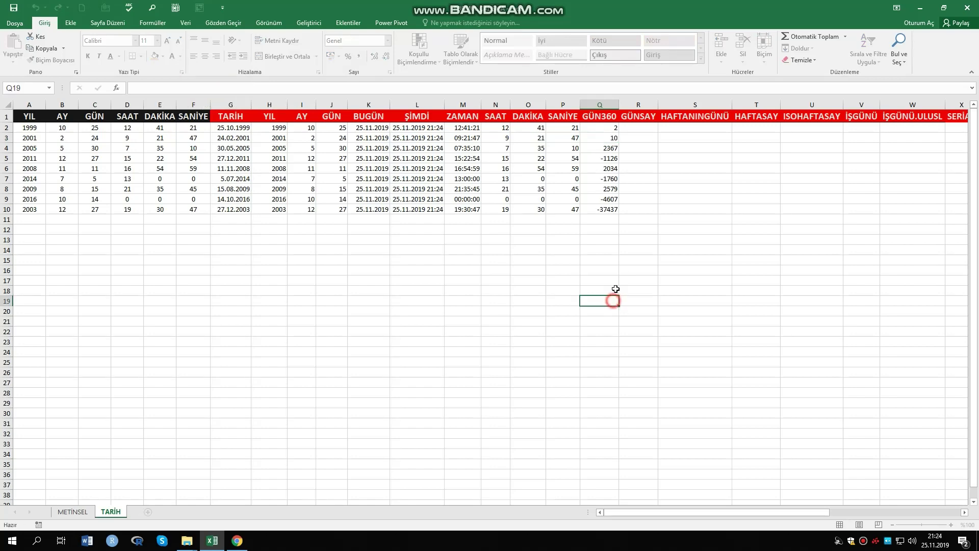
- Fill Q2's GÜN360 formula down through Q10, so every row shows 2
left_click(610, 129)
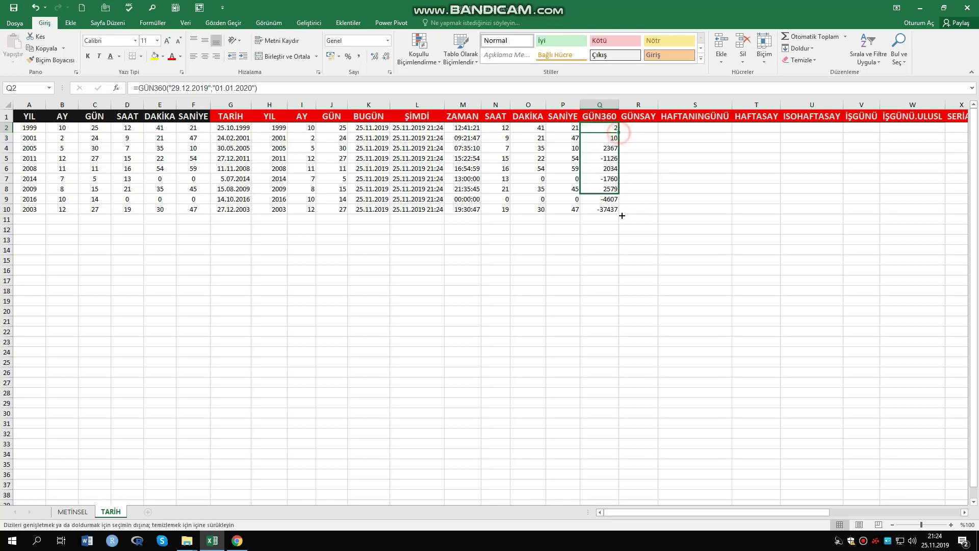
left_click_drag(619, 132, 620, 209)
left_click(644, 266)
left_click(603, 147)
left_click(605, 173)
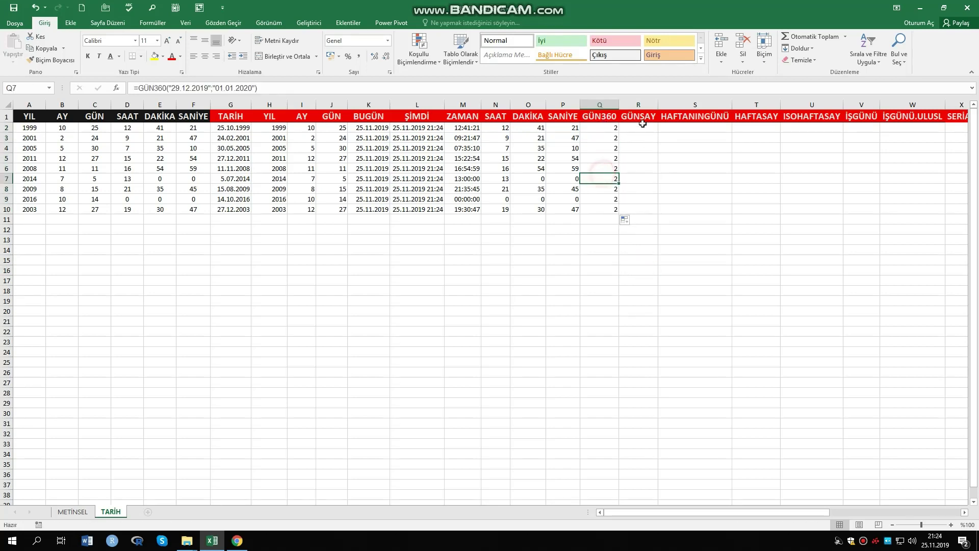
left_click(643, 126)
- Enter =GÜNSAY(G5;G6) in R2, giving 1141, and fill it down to R10
type("=G")
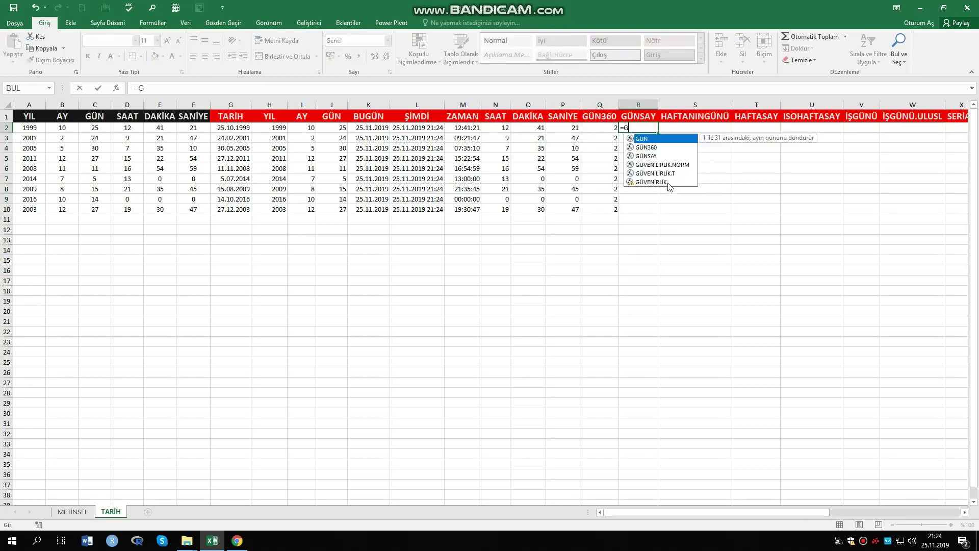
type("Ü")
key("Down")
key("Down")
key("Tab")
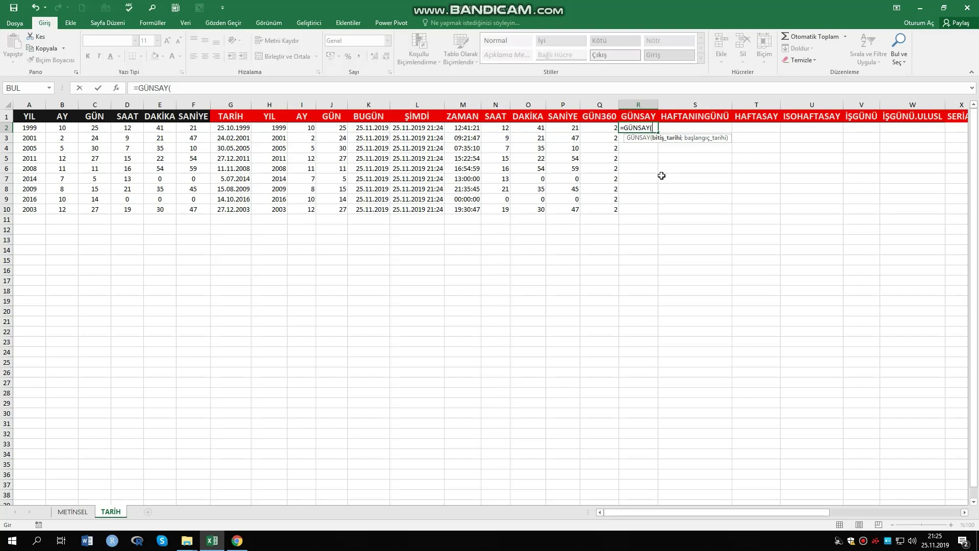
left_click(235, 159)
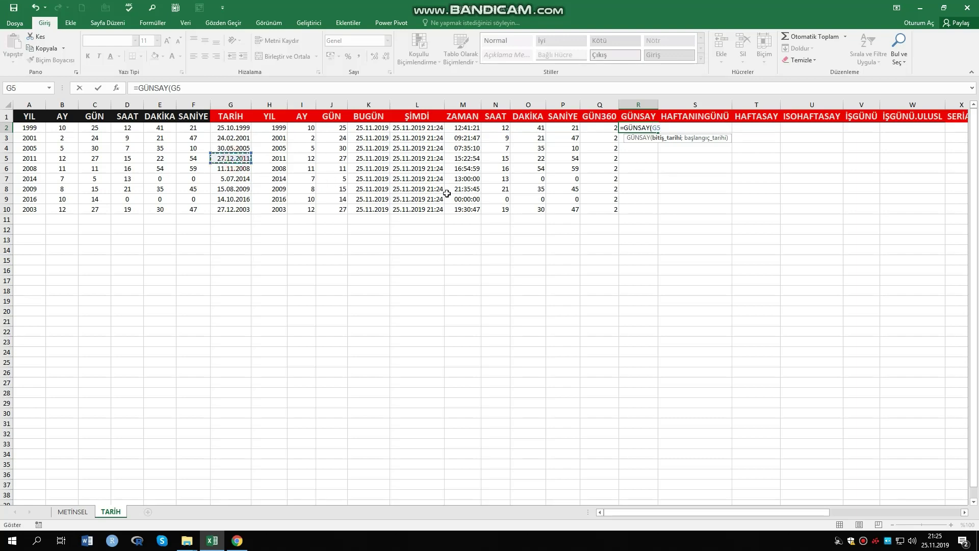
type(";")
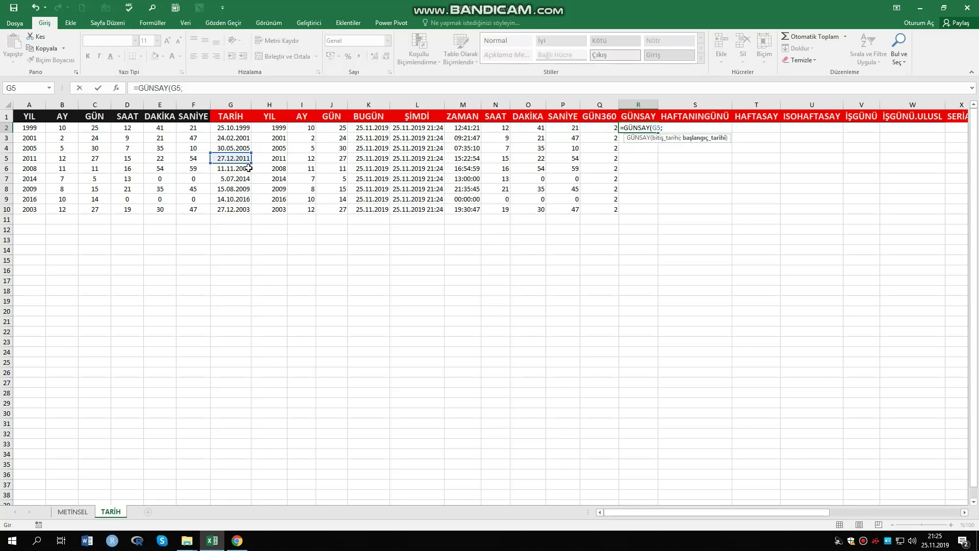
left_click(249, 169)
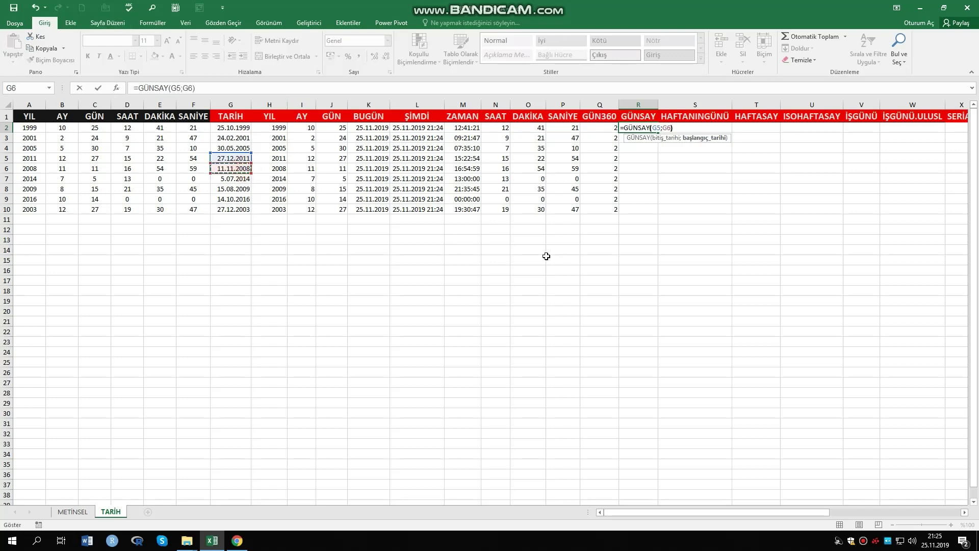
key("Return")
key("Up")
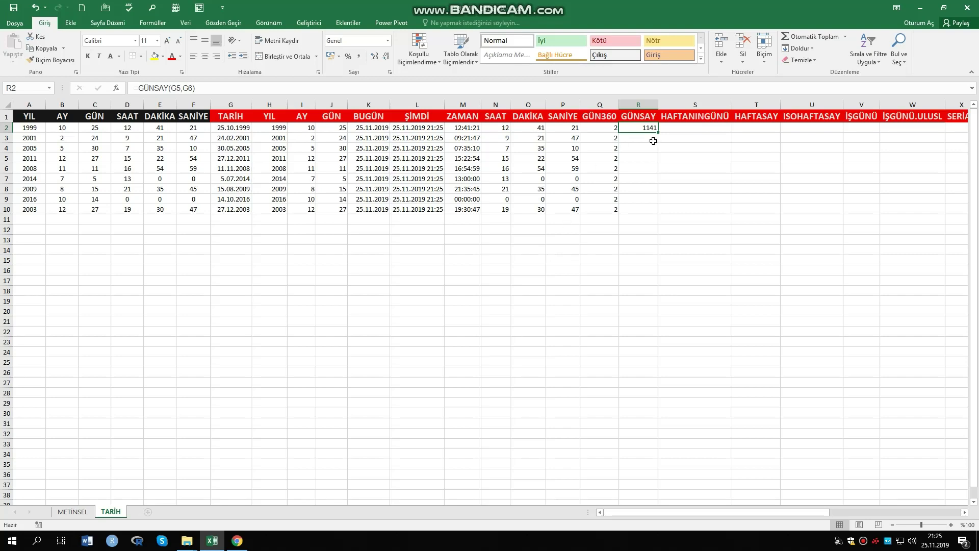
left_click_drag(658, 132, 658, 211)
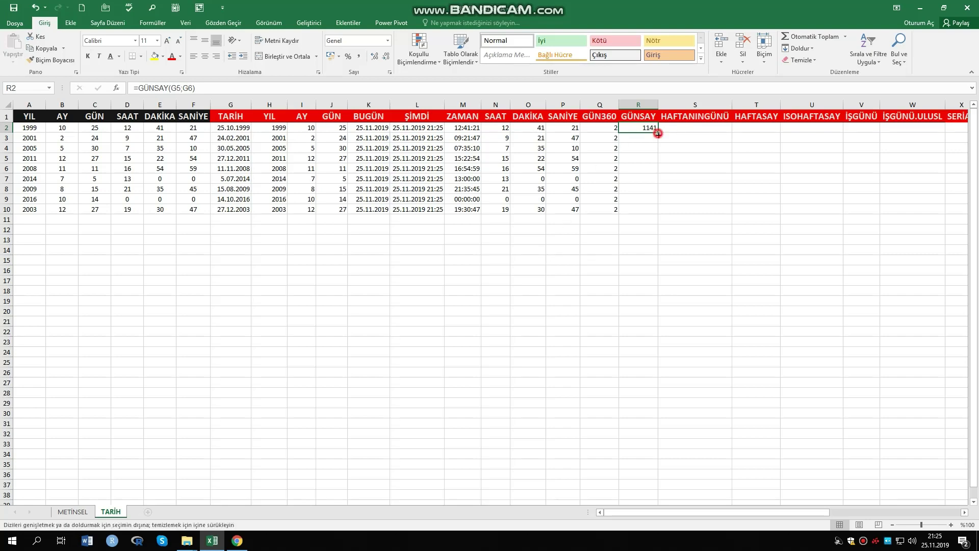
left_click(629, 260)
left_click(649, 179)
left_click(650, 199)
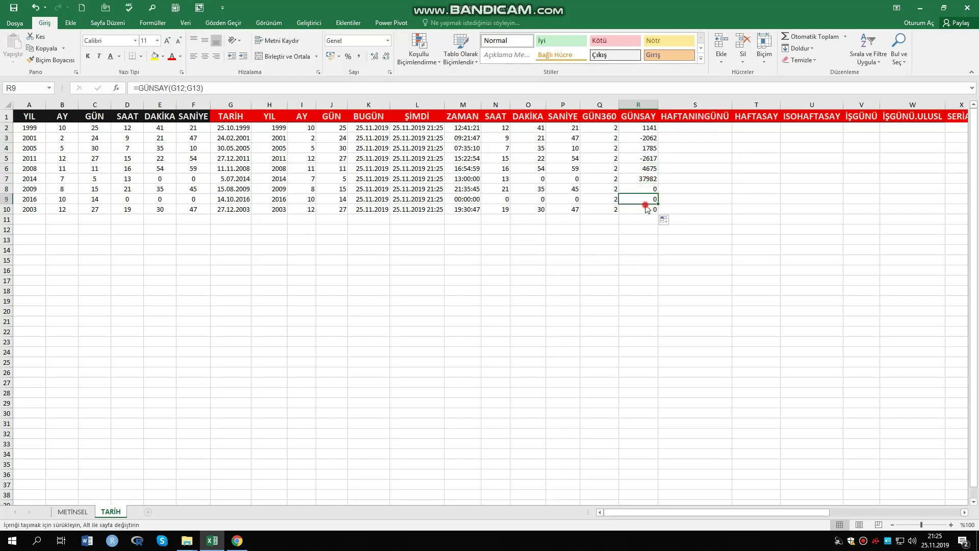
left_click(649, 179)
left_click(755, 188)
left_click(649, 179)
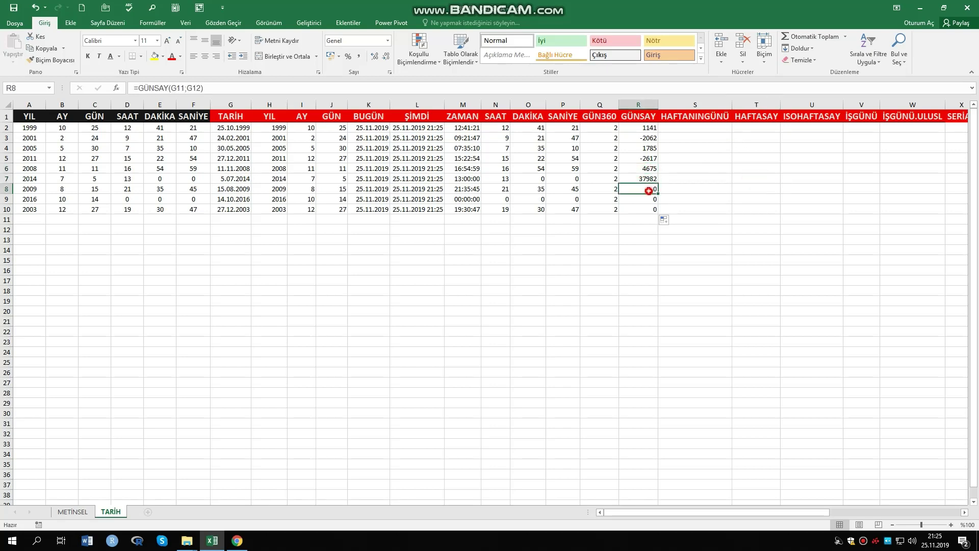
left_click(651, 199)
left_click(648, 158)
left_click(648, 148)
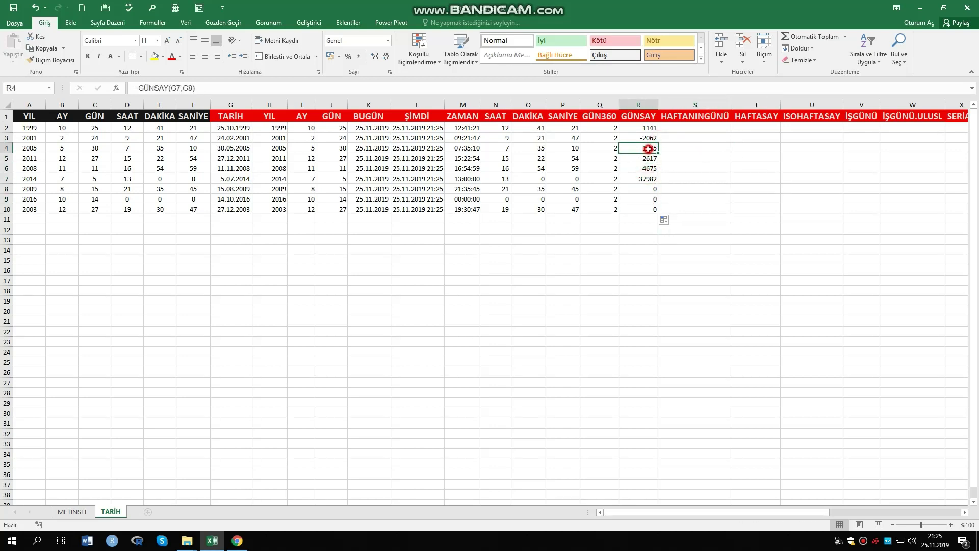
left_click(743, 186)
left_click(649, 148)
left_click(594, 148)
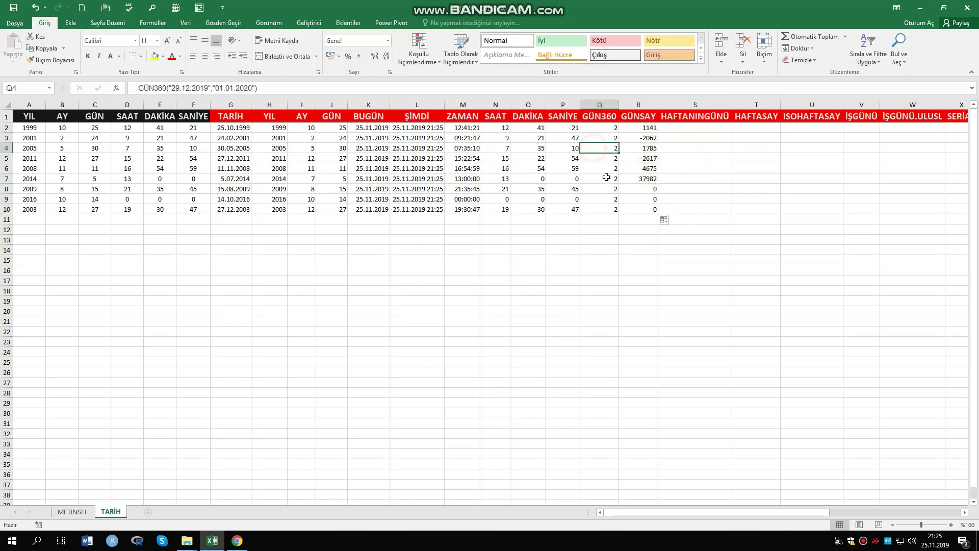
left_click(598, 179)
left_click(604, 200)
left_click(607, 152)
left_click(646, 141)
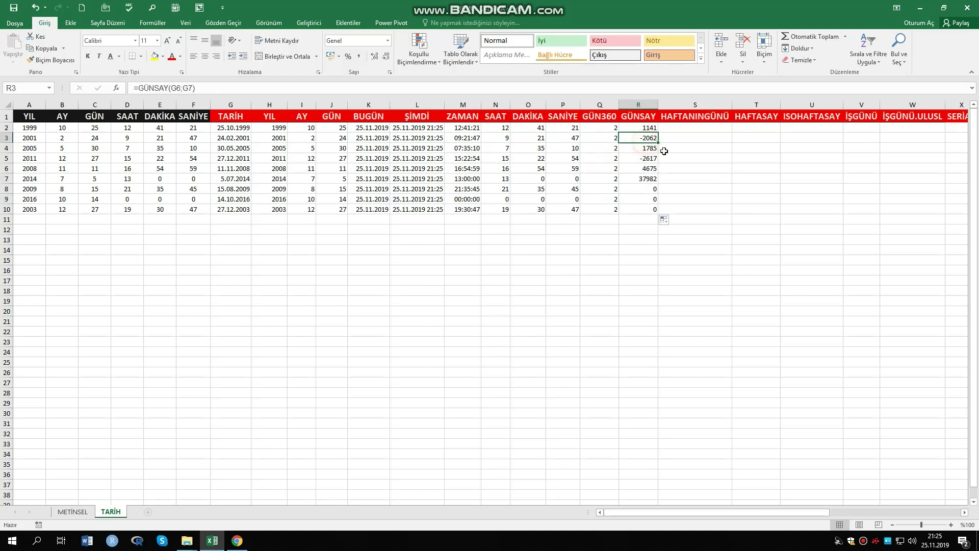
left_click(647, 168)
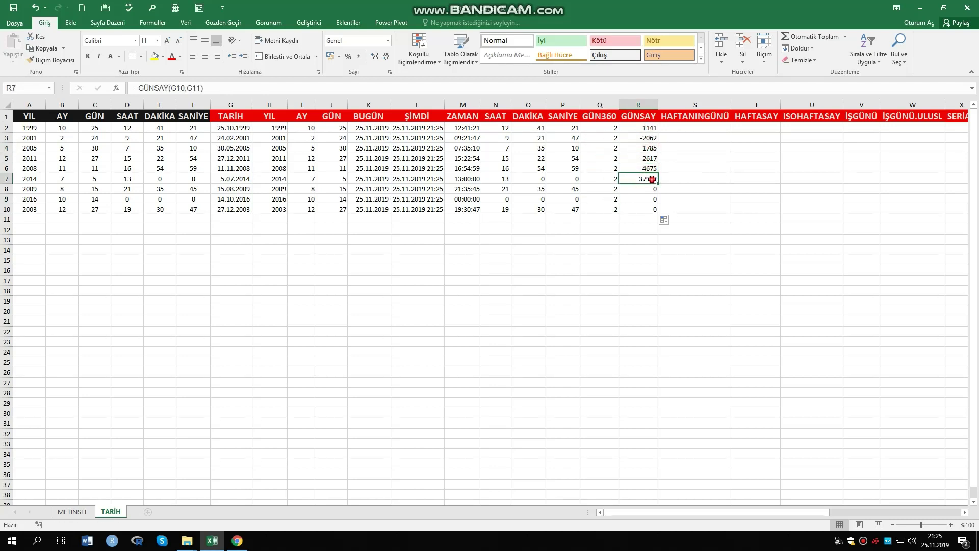
left_click(605, 160)
left_click(612, 136)
left_click(648, 140)
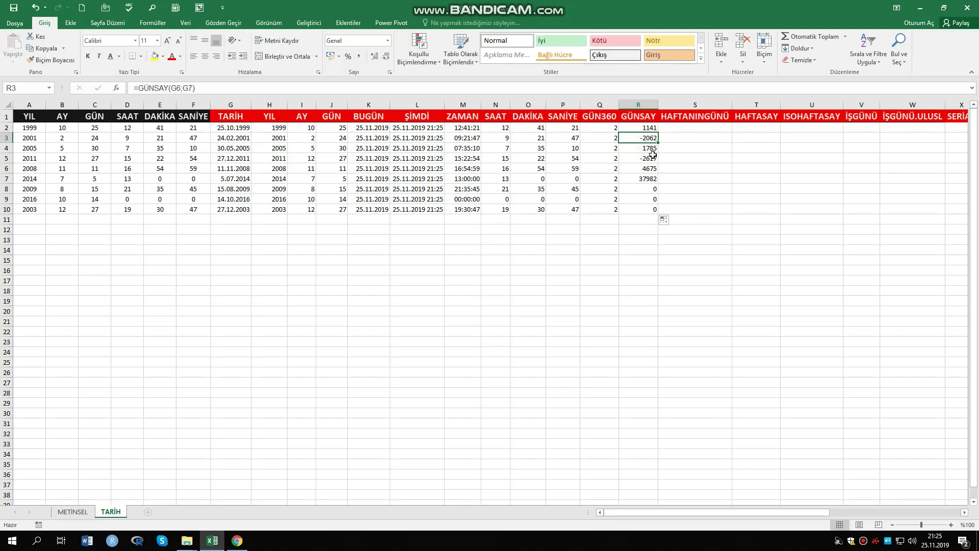
left_click(358, 329)
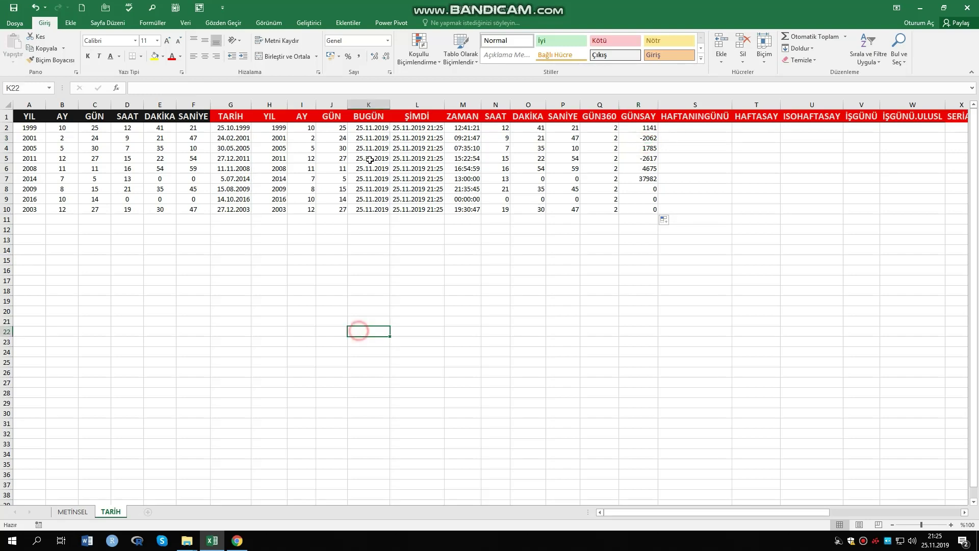
left_click(368, 130)
left_click(374, 158)
left_click(370, 181)
left_click(370, 210)
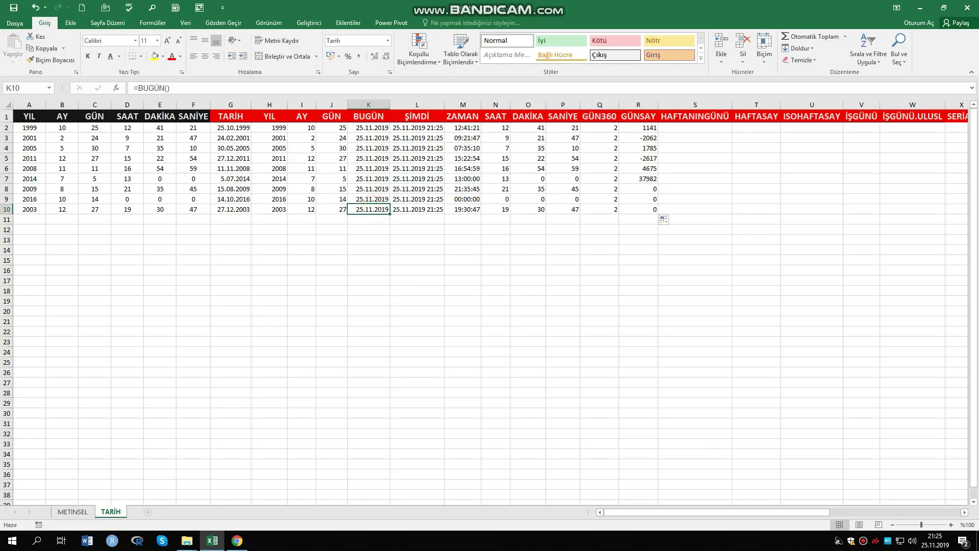
left_click(369, 128)
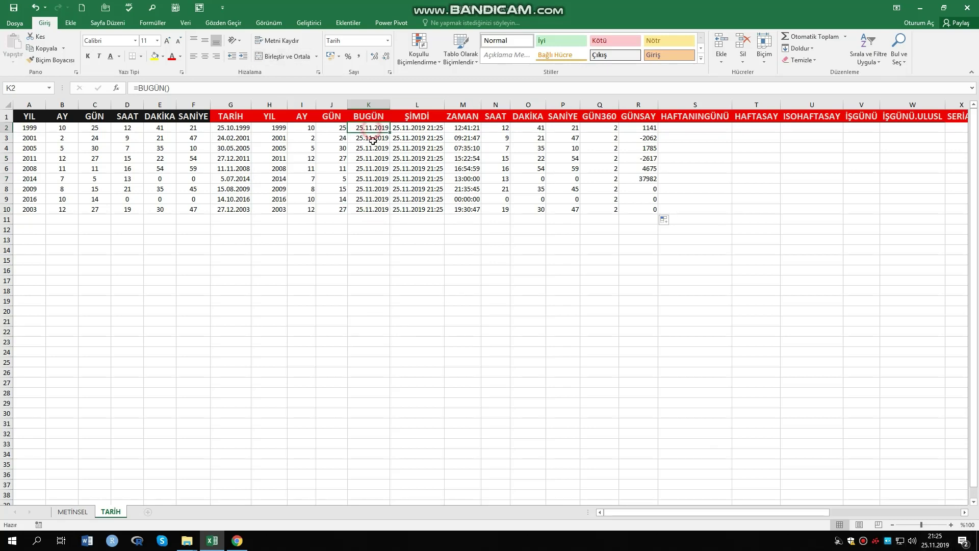
left_click(371, 157)
left_click(370, 179)
left_click(374, 209)
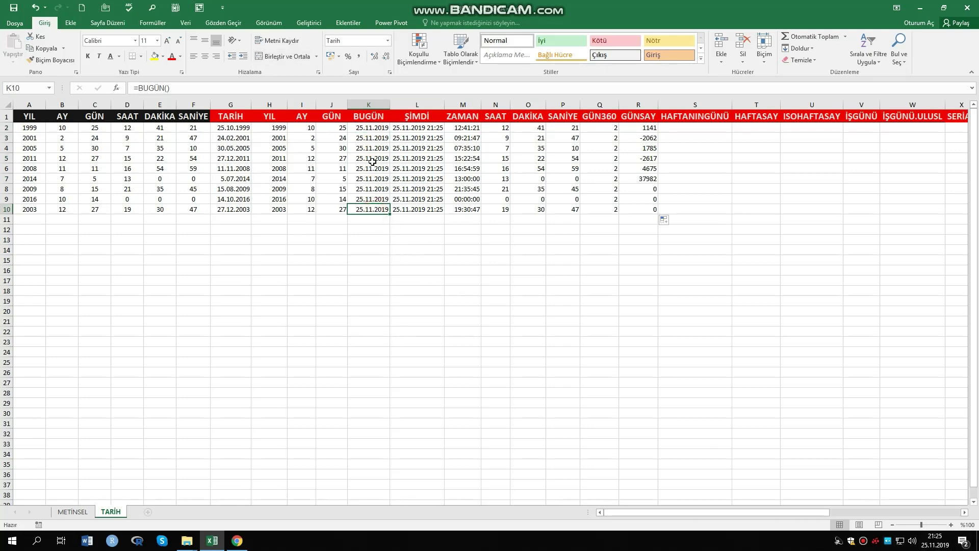
left_click(417, 138)
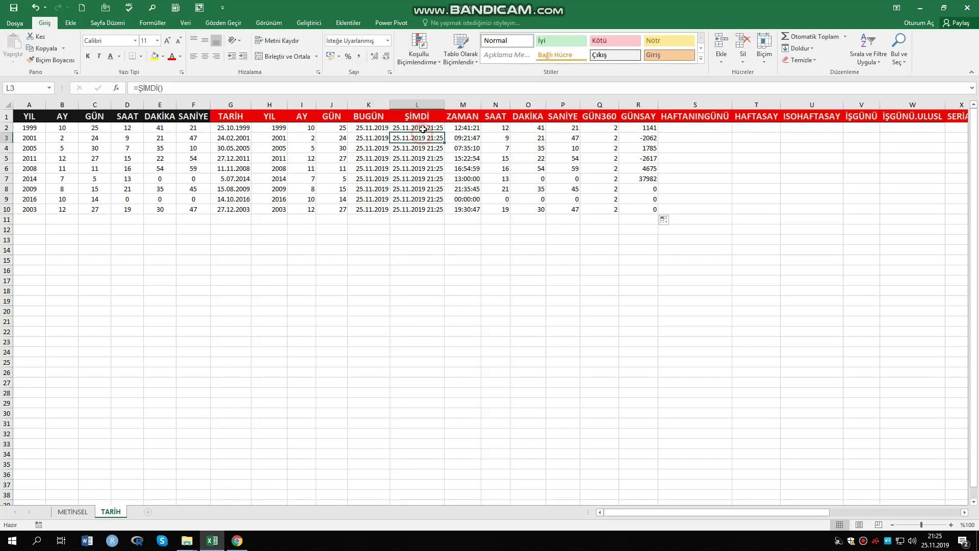
left_click(424, 148)
left_click(425, 168)
left_click(428, 190)
left_click(429, 209)
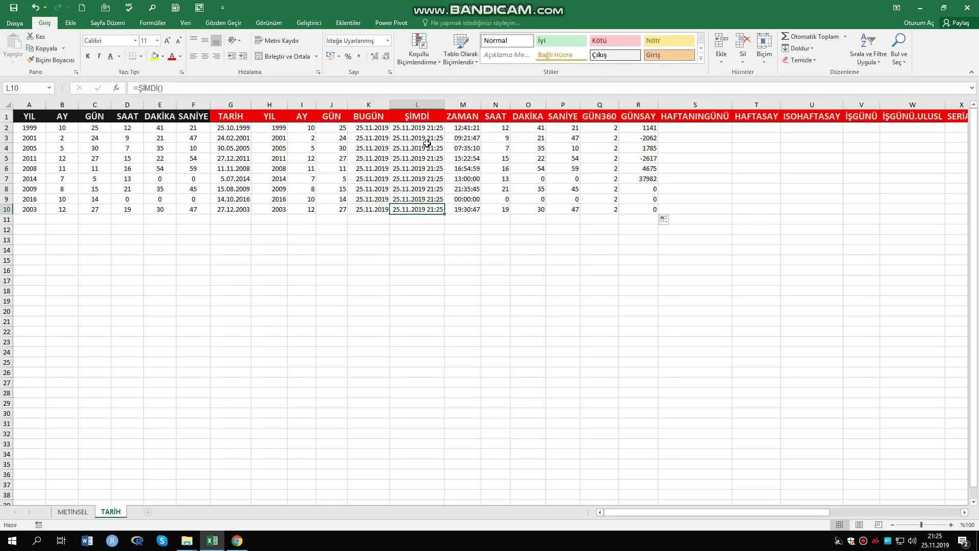
left_click(423, 129)
left_click(423, 148)
left_click(424, 168)
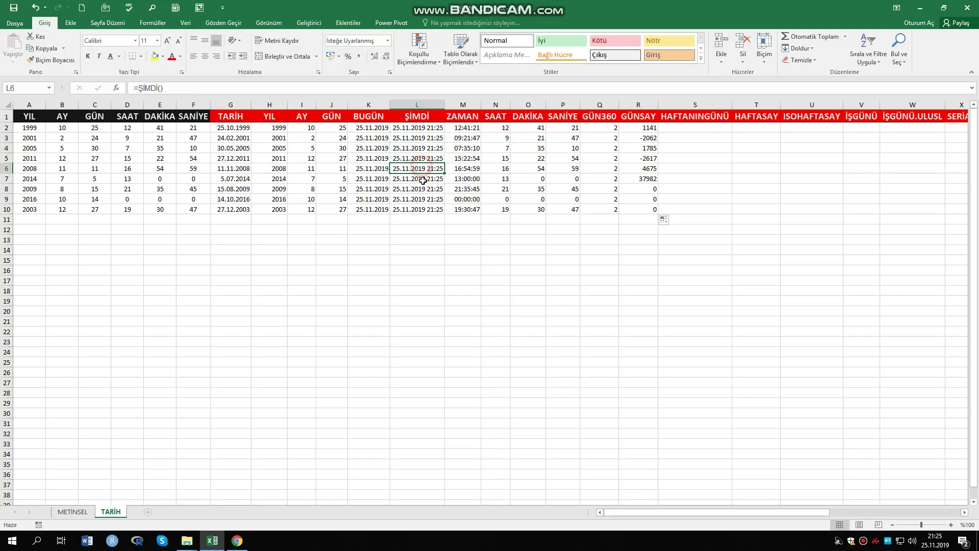
left_click(426, 189)
left_click(425, 209)
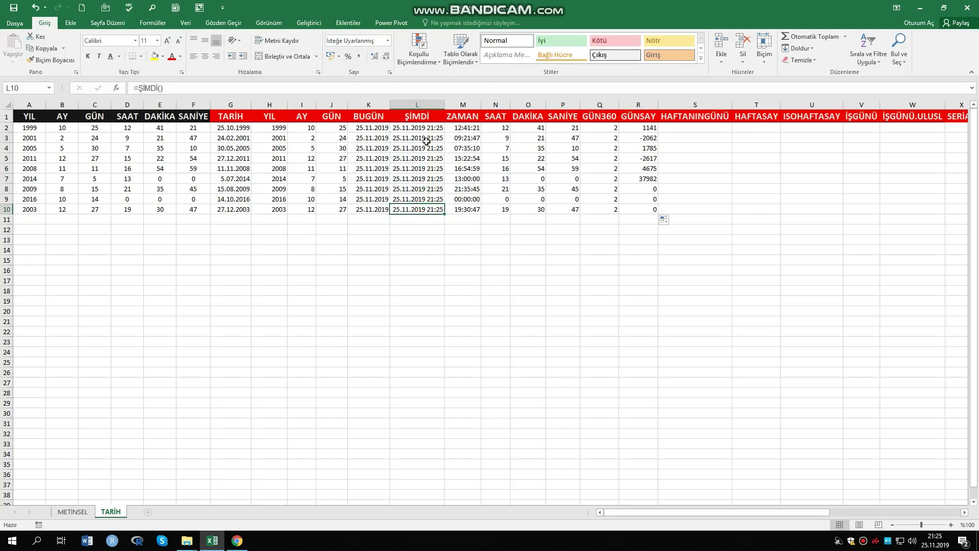
left_click(371, 126)
left_click(416, 128)
left_click(426, 148)
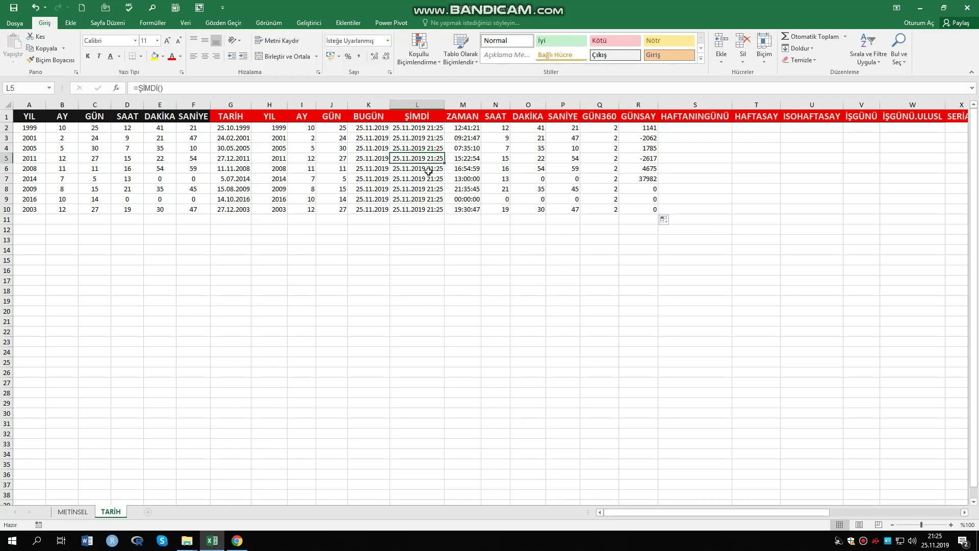
left_click(427, 169)
left_click(455, 268)
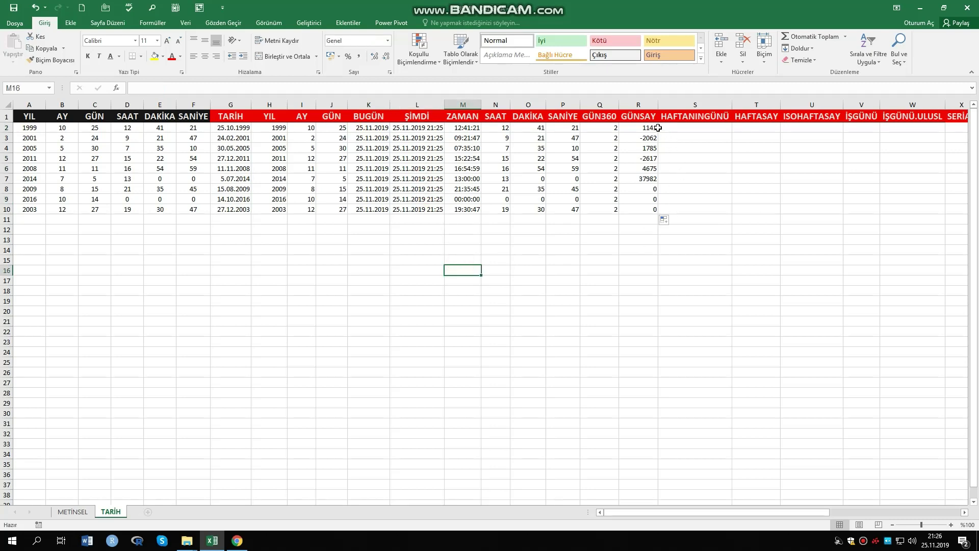